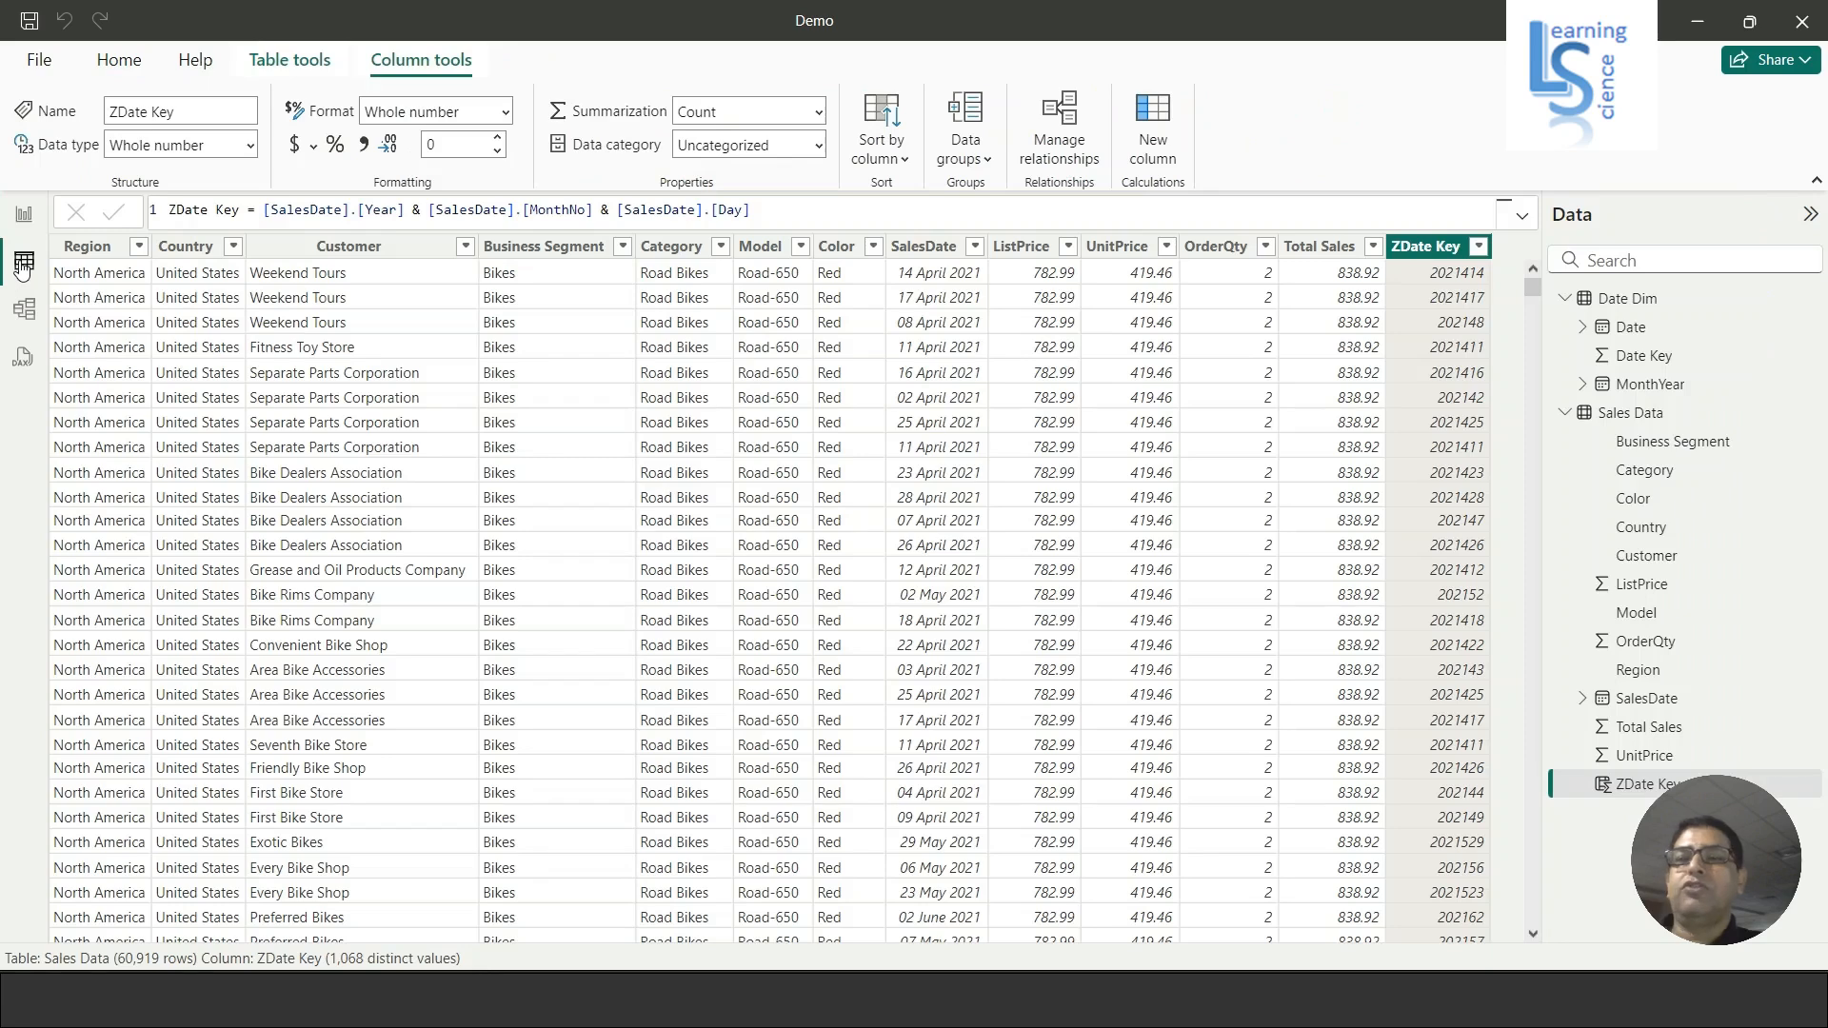
Examine the Date, Date Key and MonthYear columns of the Date Dim table and the SalesDate column of Sales Data
left_click(1648, 303)
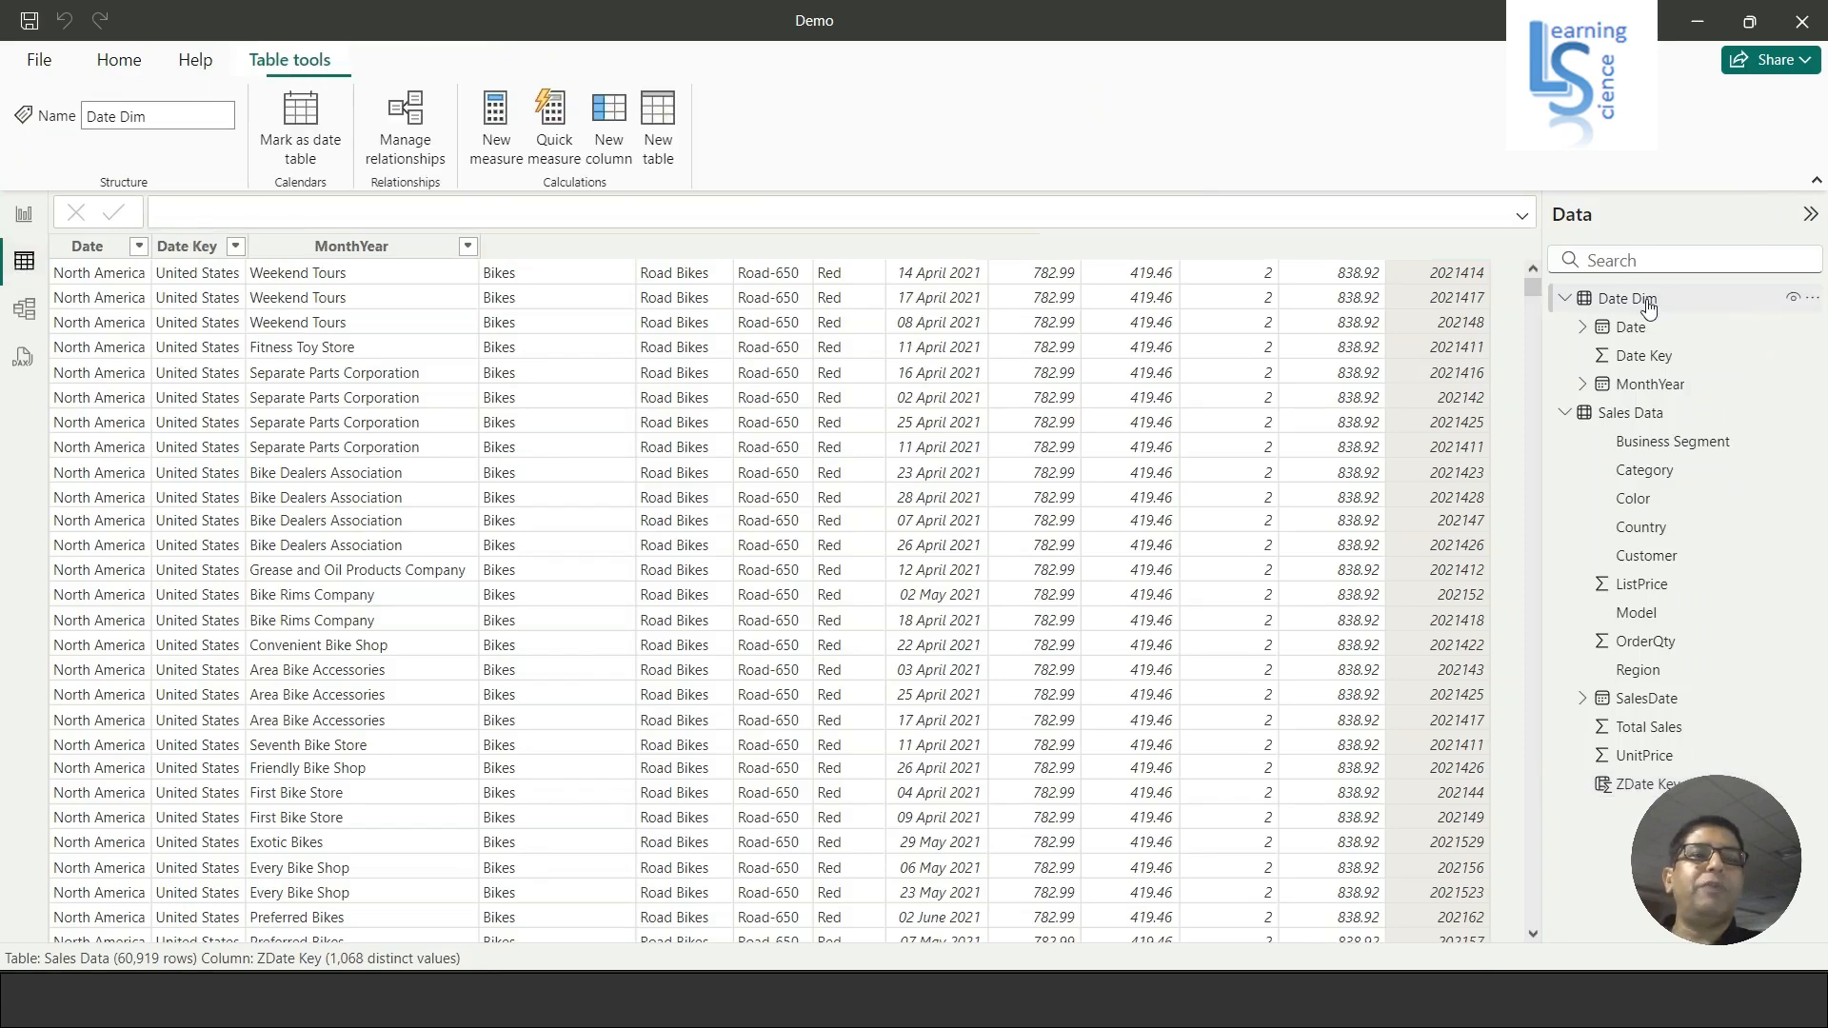
left_click(99, 251)
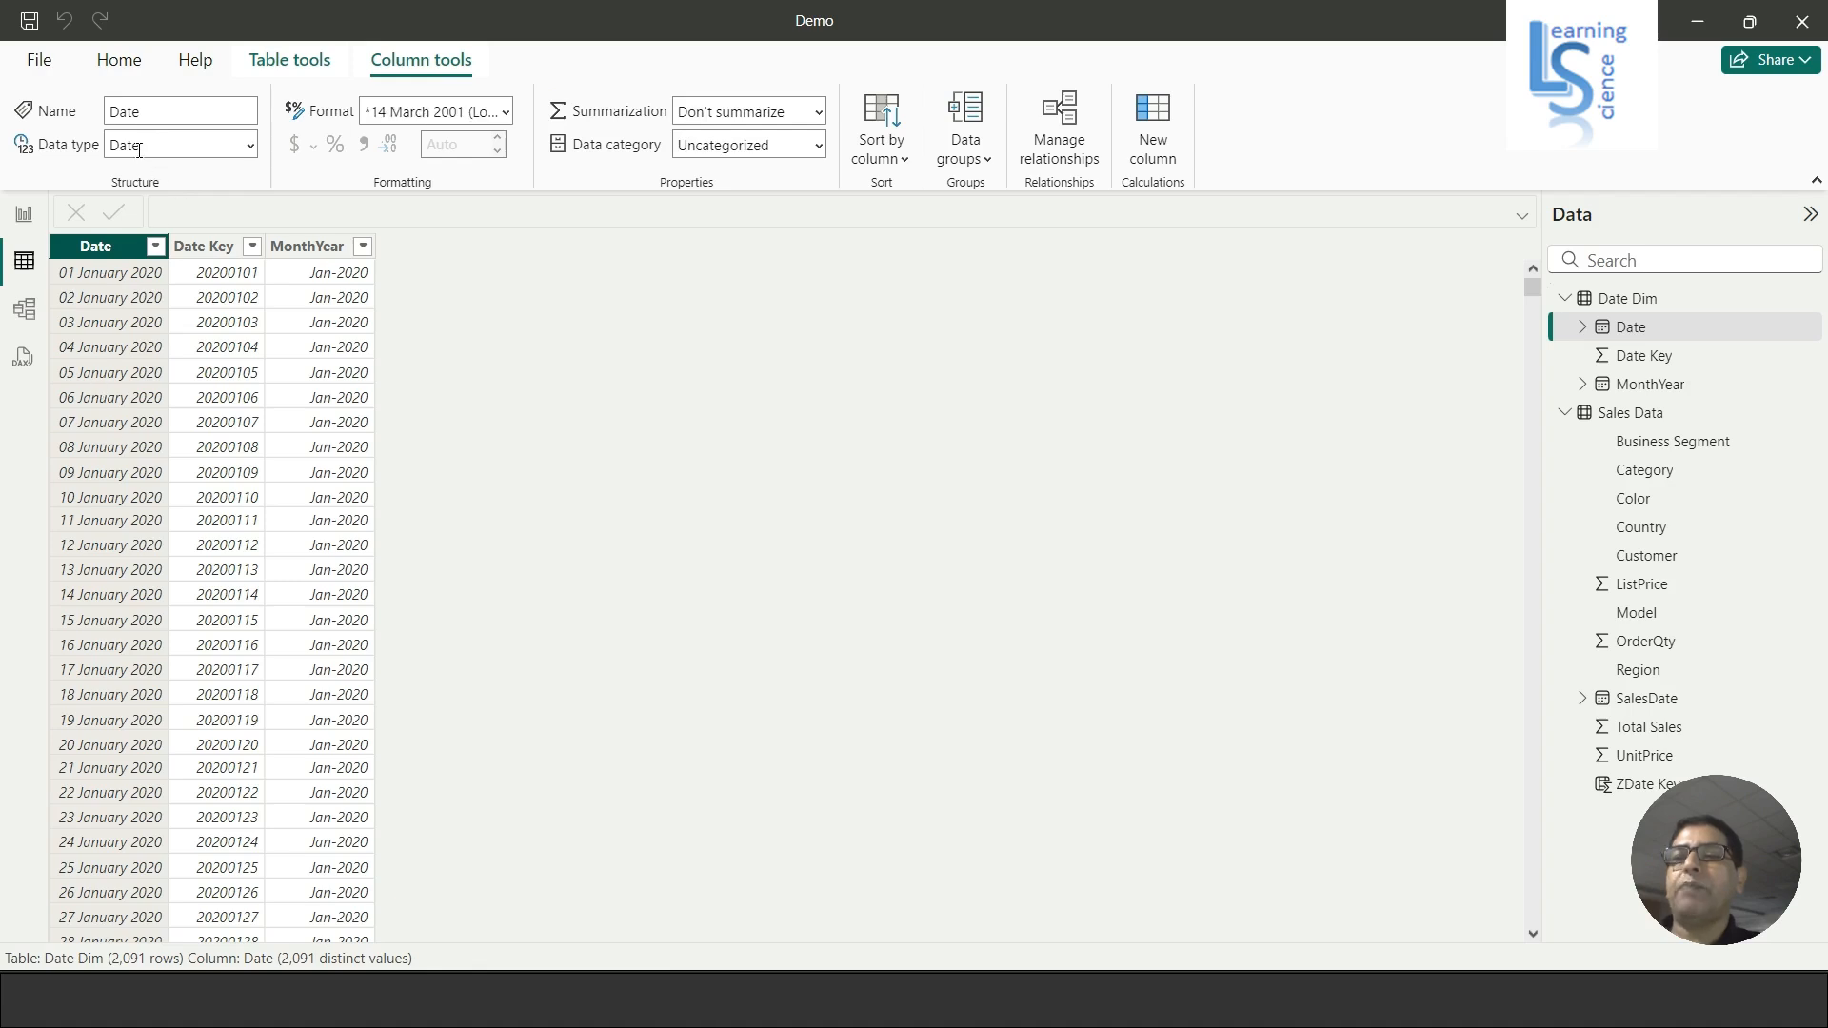
left_click(204, 250)
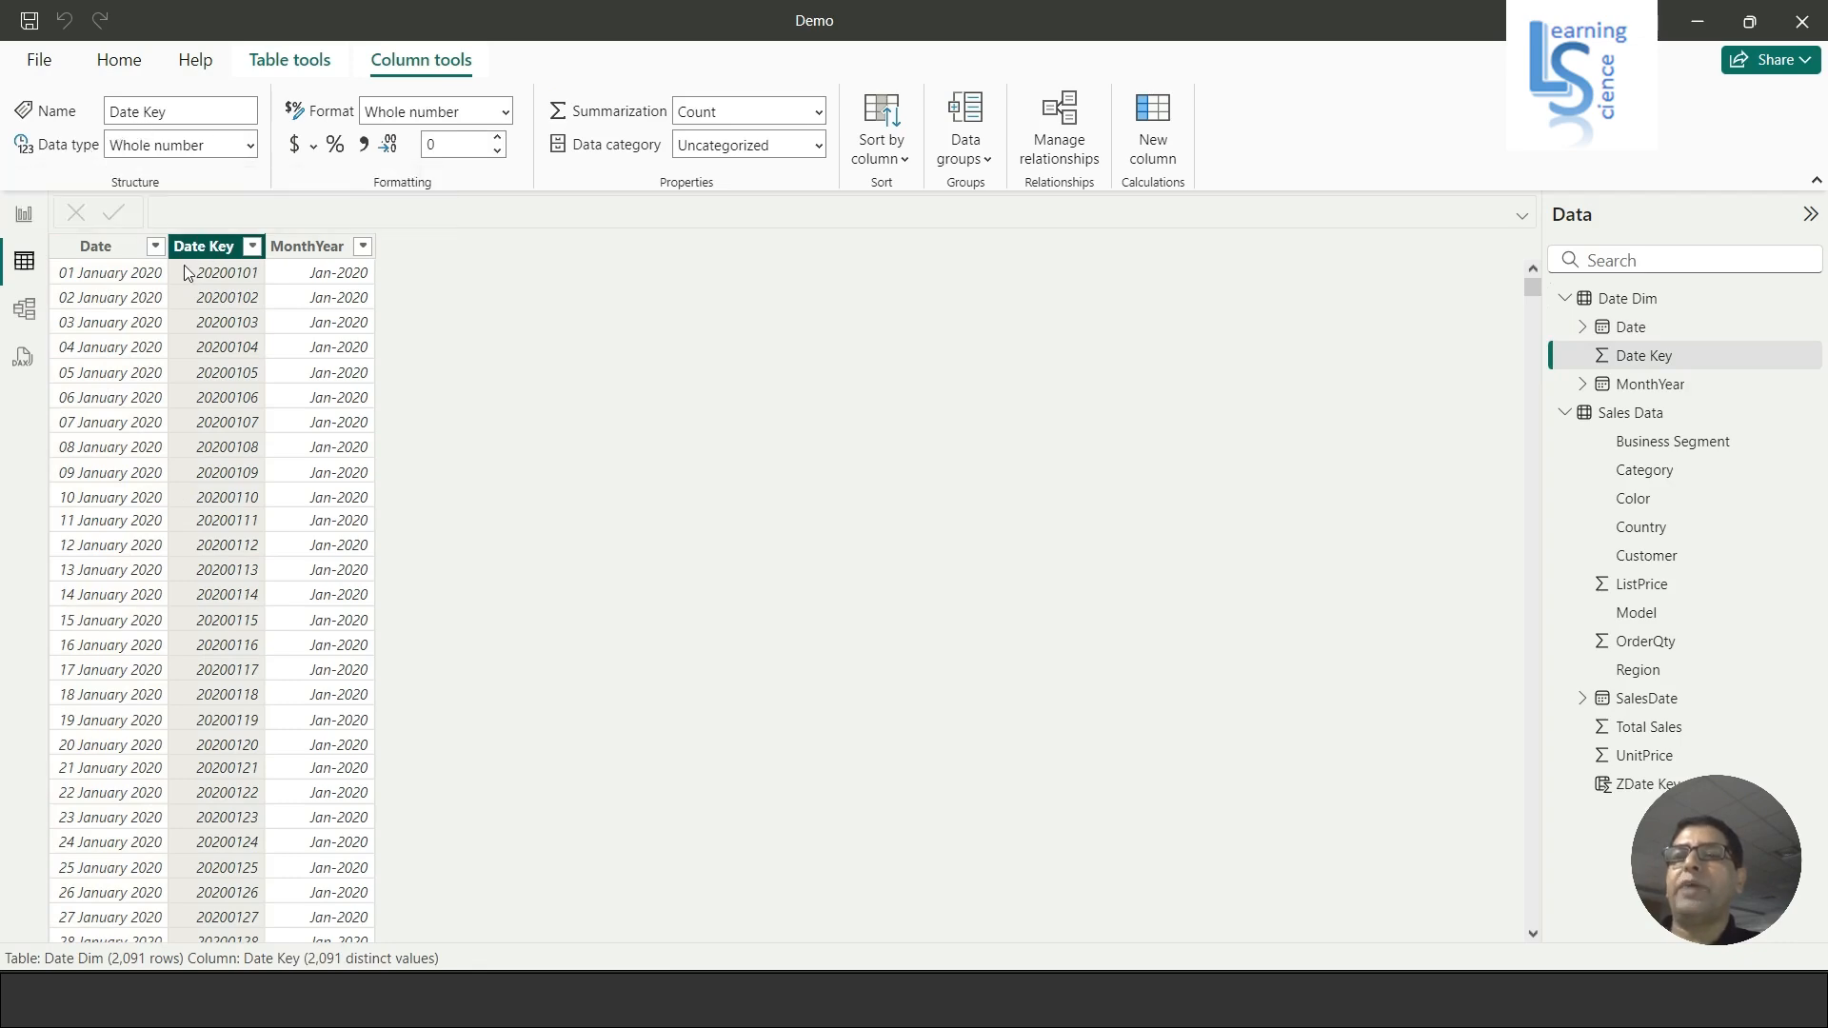
left_click(315, 249)
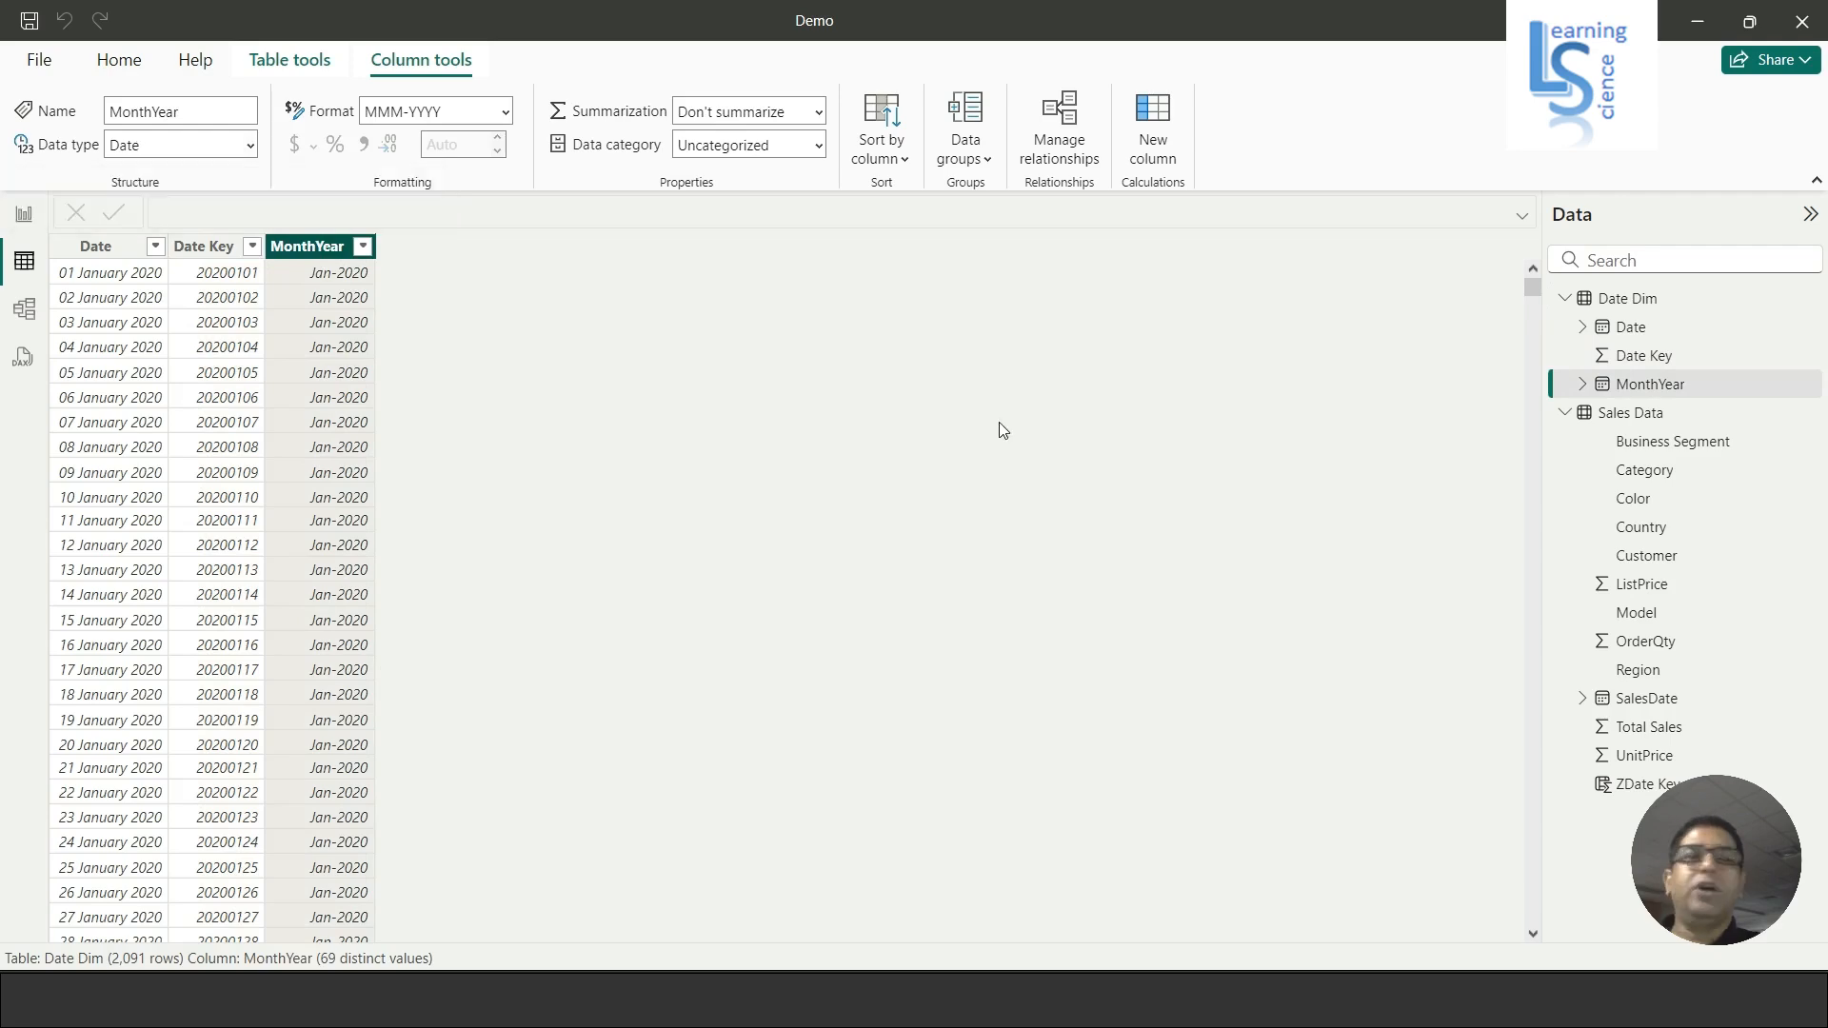
left_click(1639, 422)
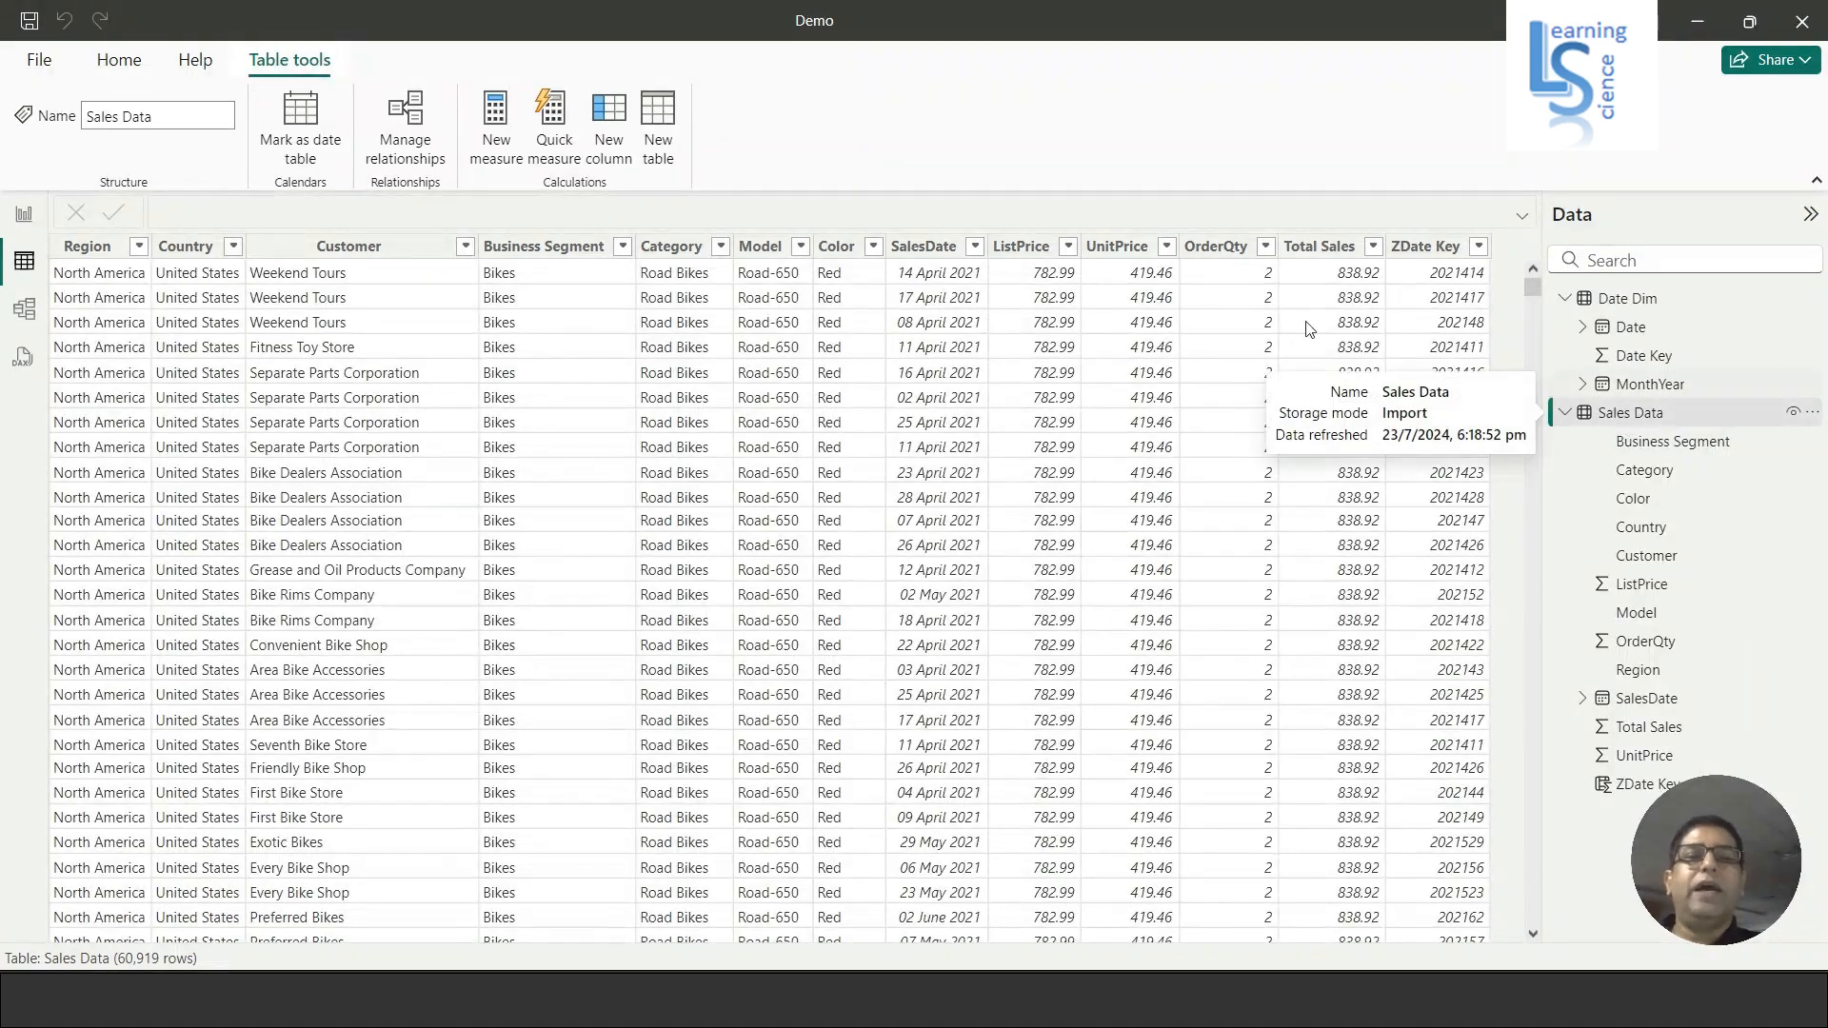
left_click(930, 253)
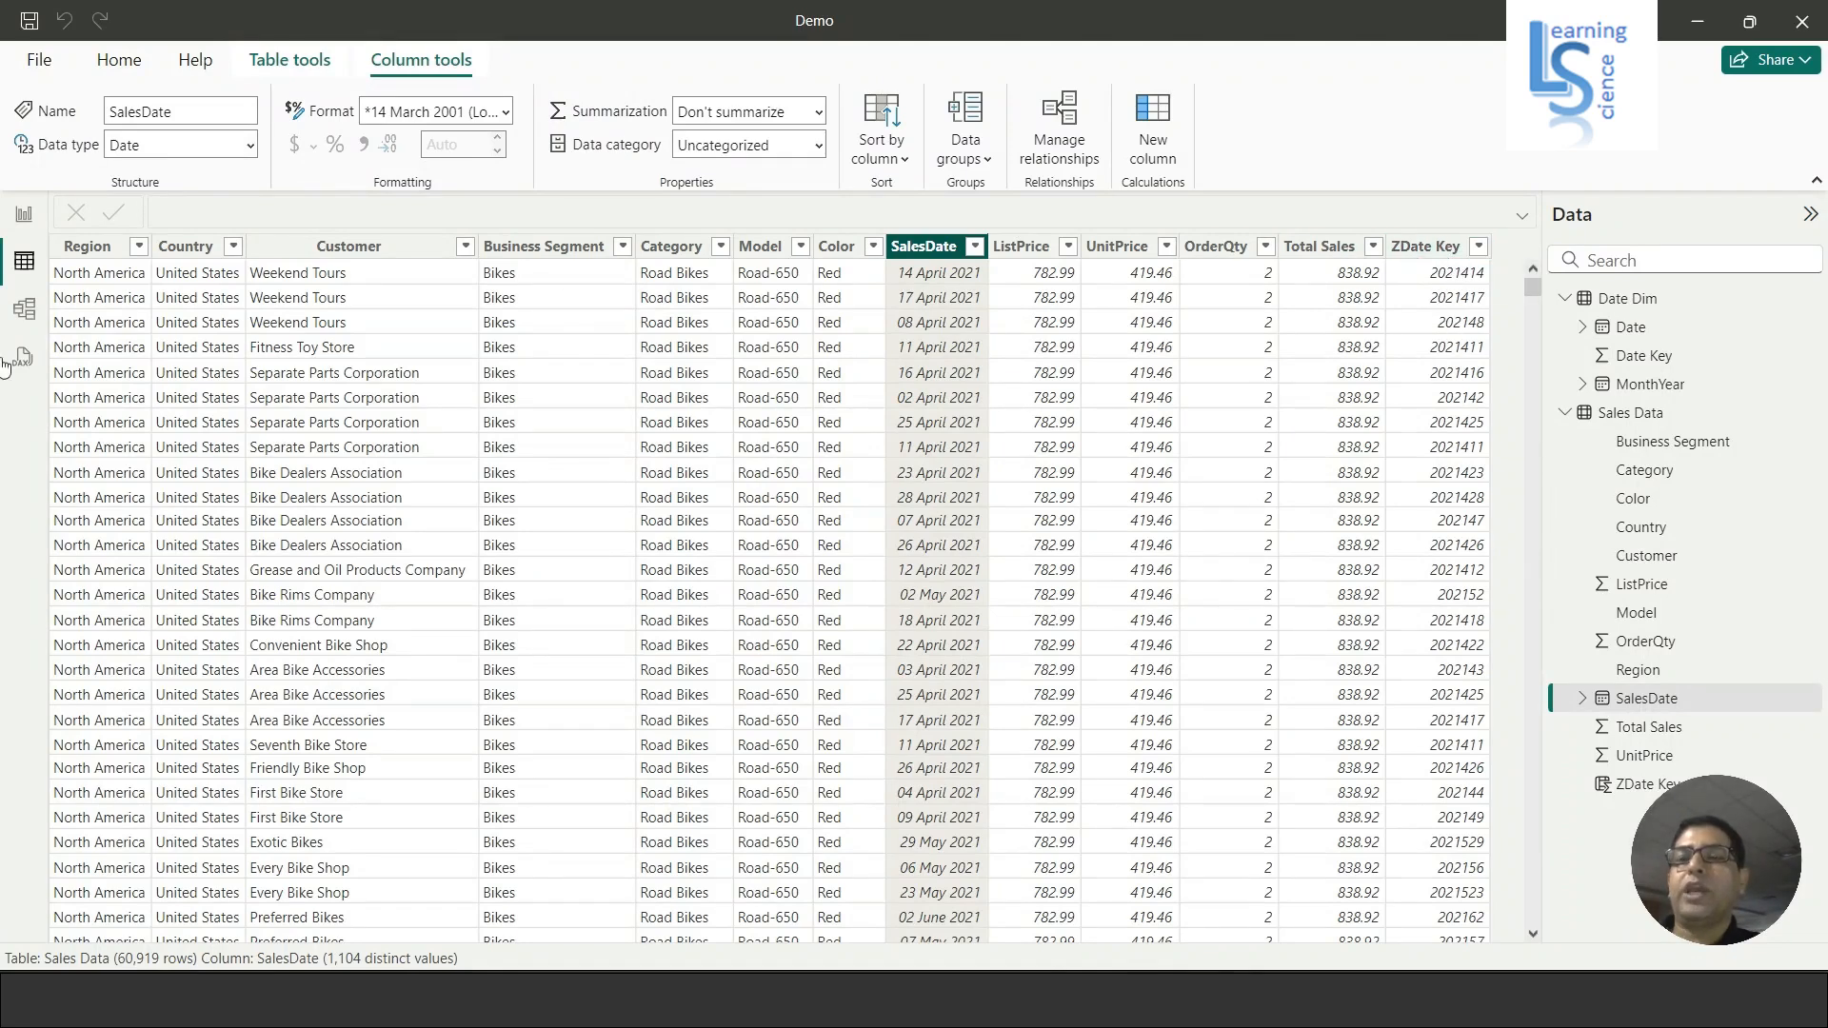
In the model view, create an active one-to-many relationship from Date in Date Dim to SalesDate in Sales Data
left_click(31, 324)
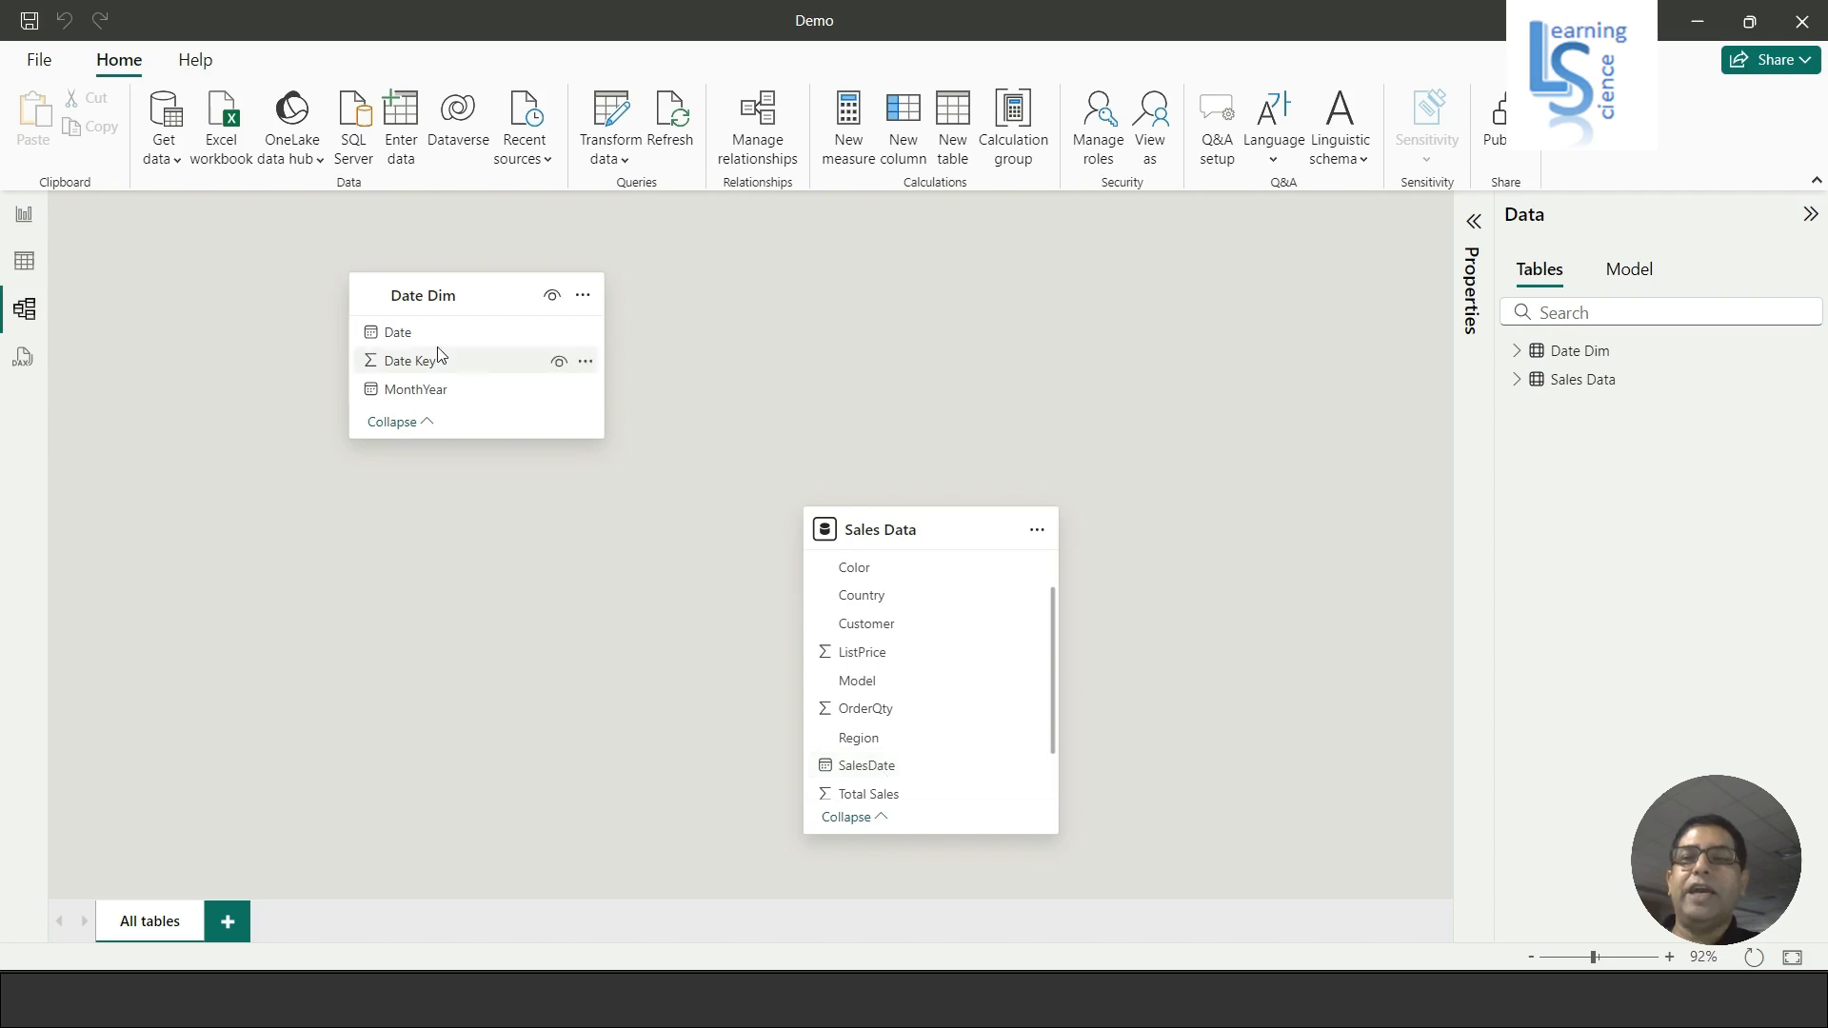
left_click_drag(400, 333, 858, 771)
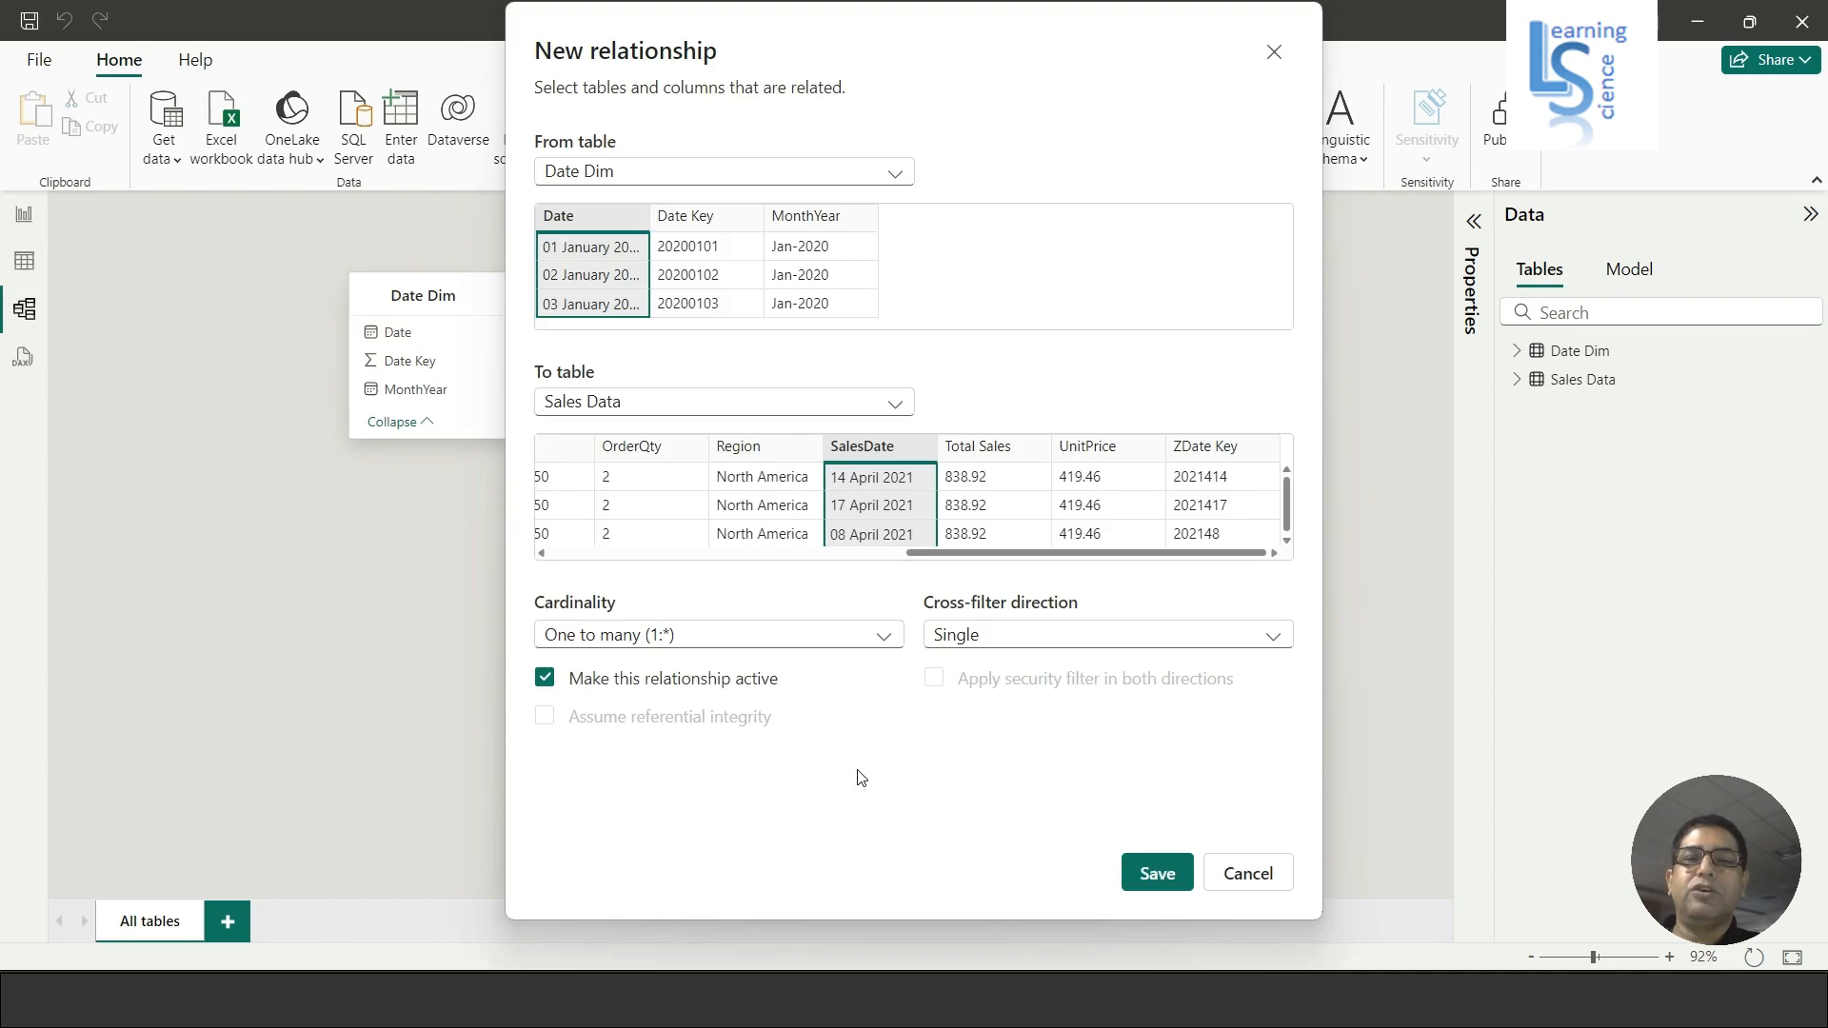
left_click(1158, 873)
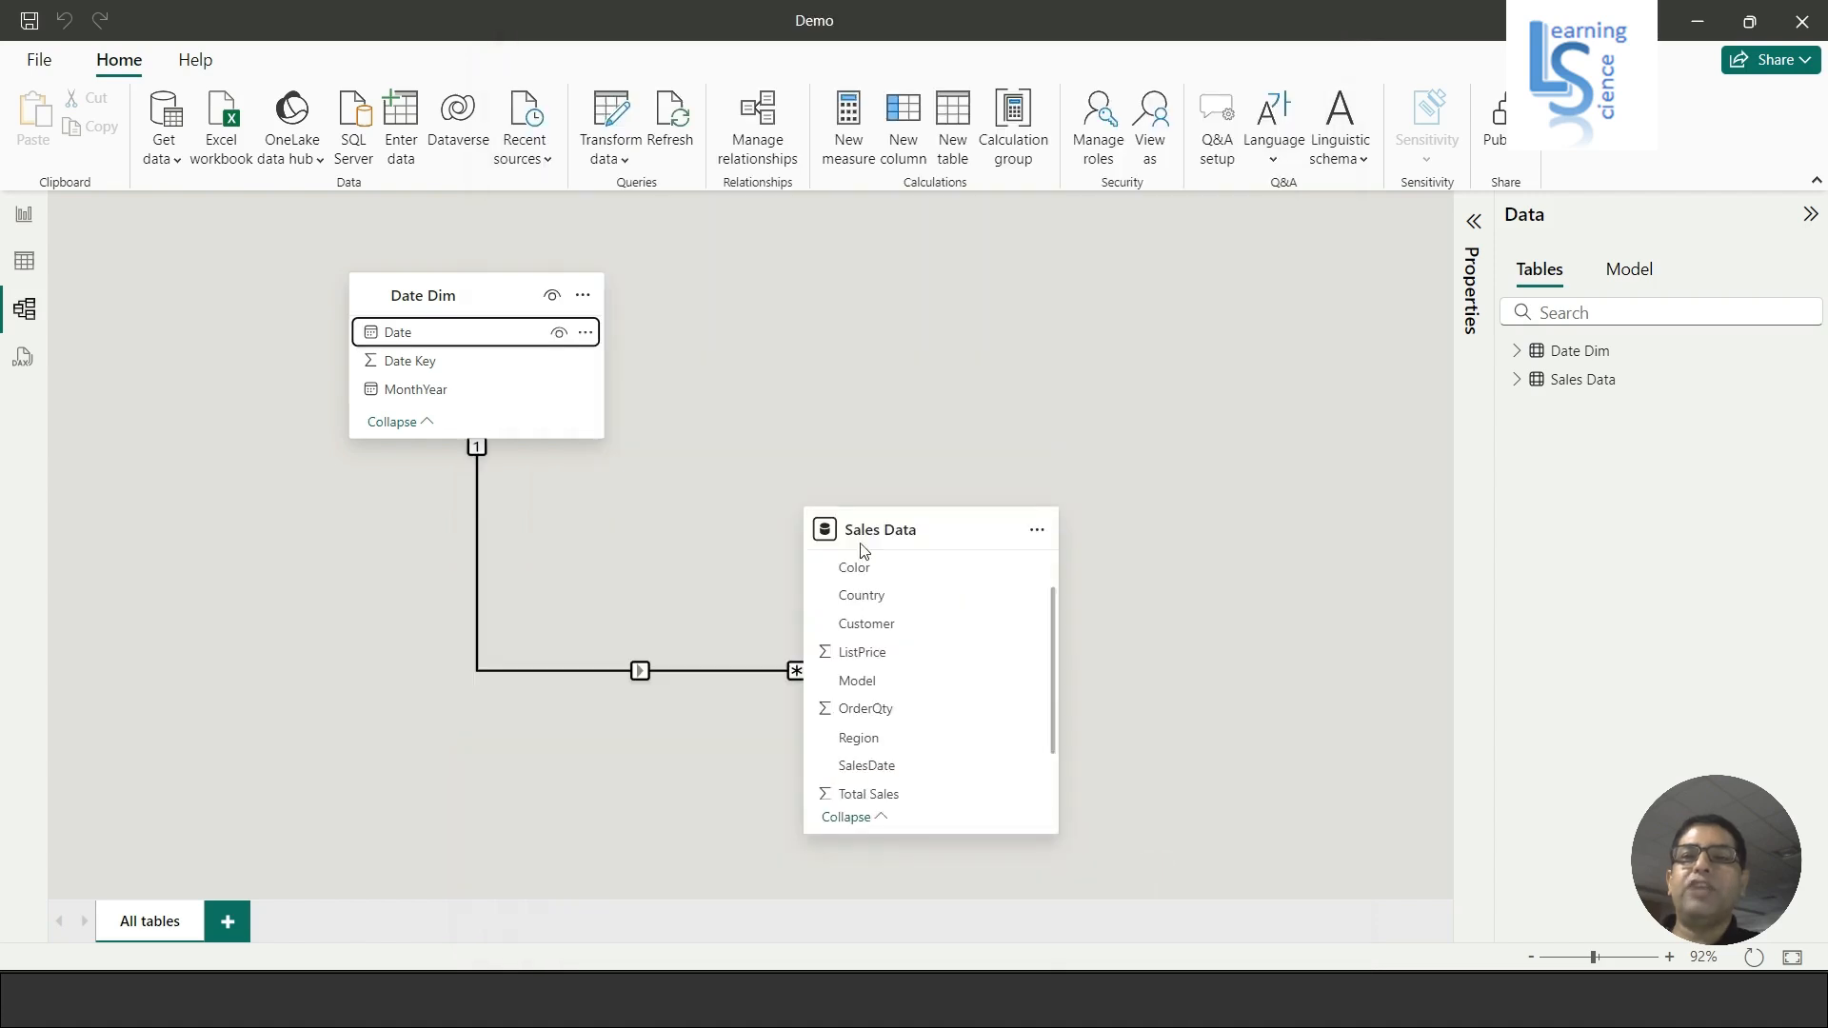
Delete the relationship between Date in Date Dim and SalesDate in Sales Data
mouse_move(488, 315)
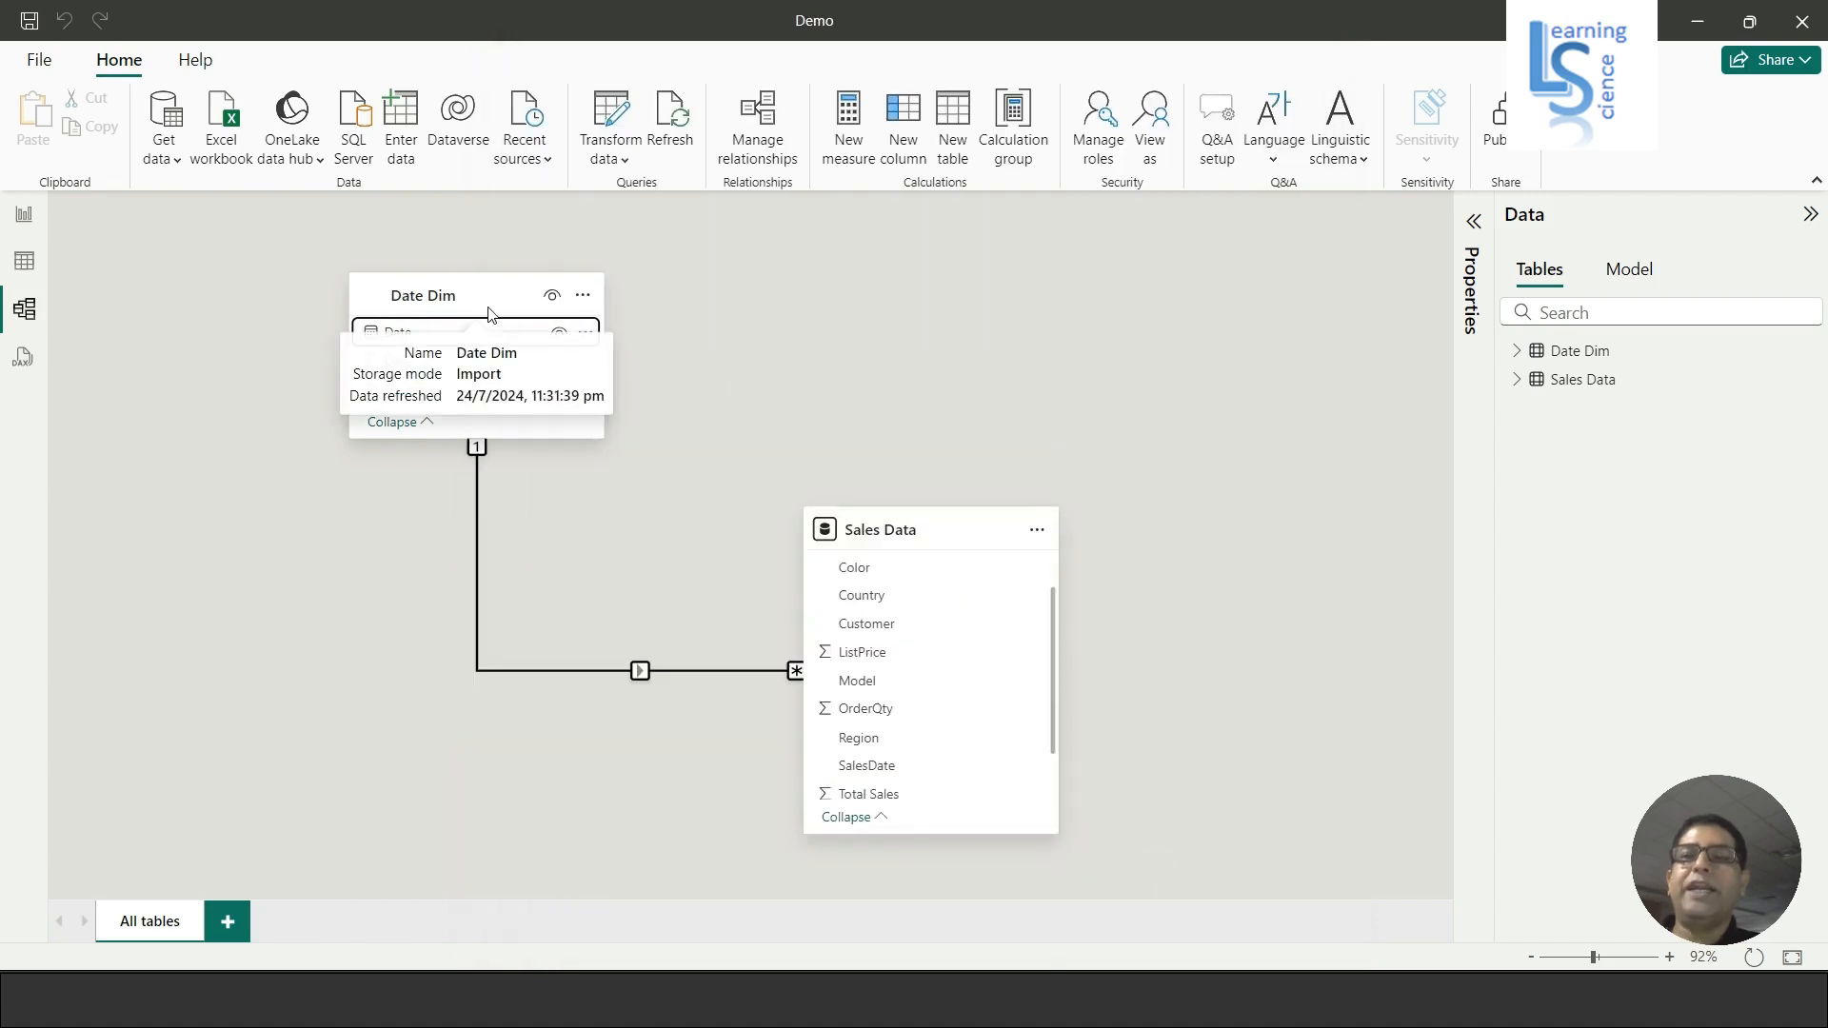
left_click(478, 535)
right_click(479, 539)
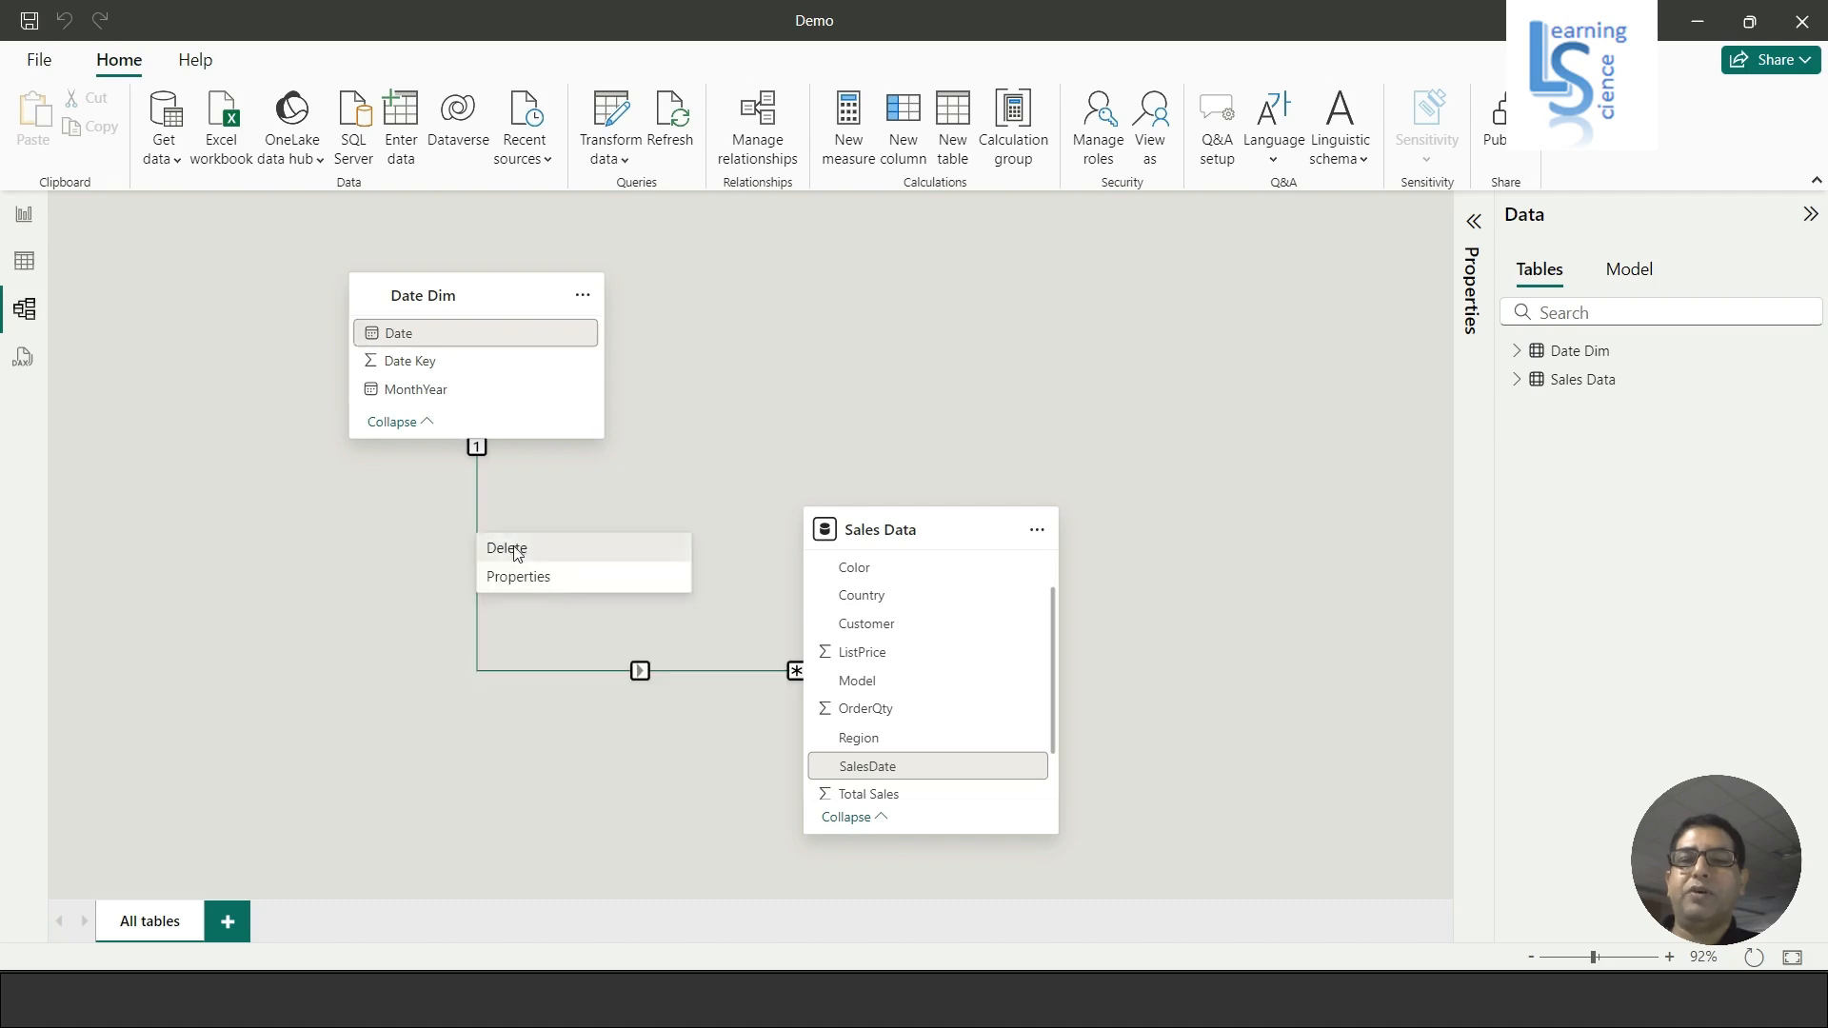
left_click(511, 546)
left_click(1051, 550)
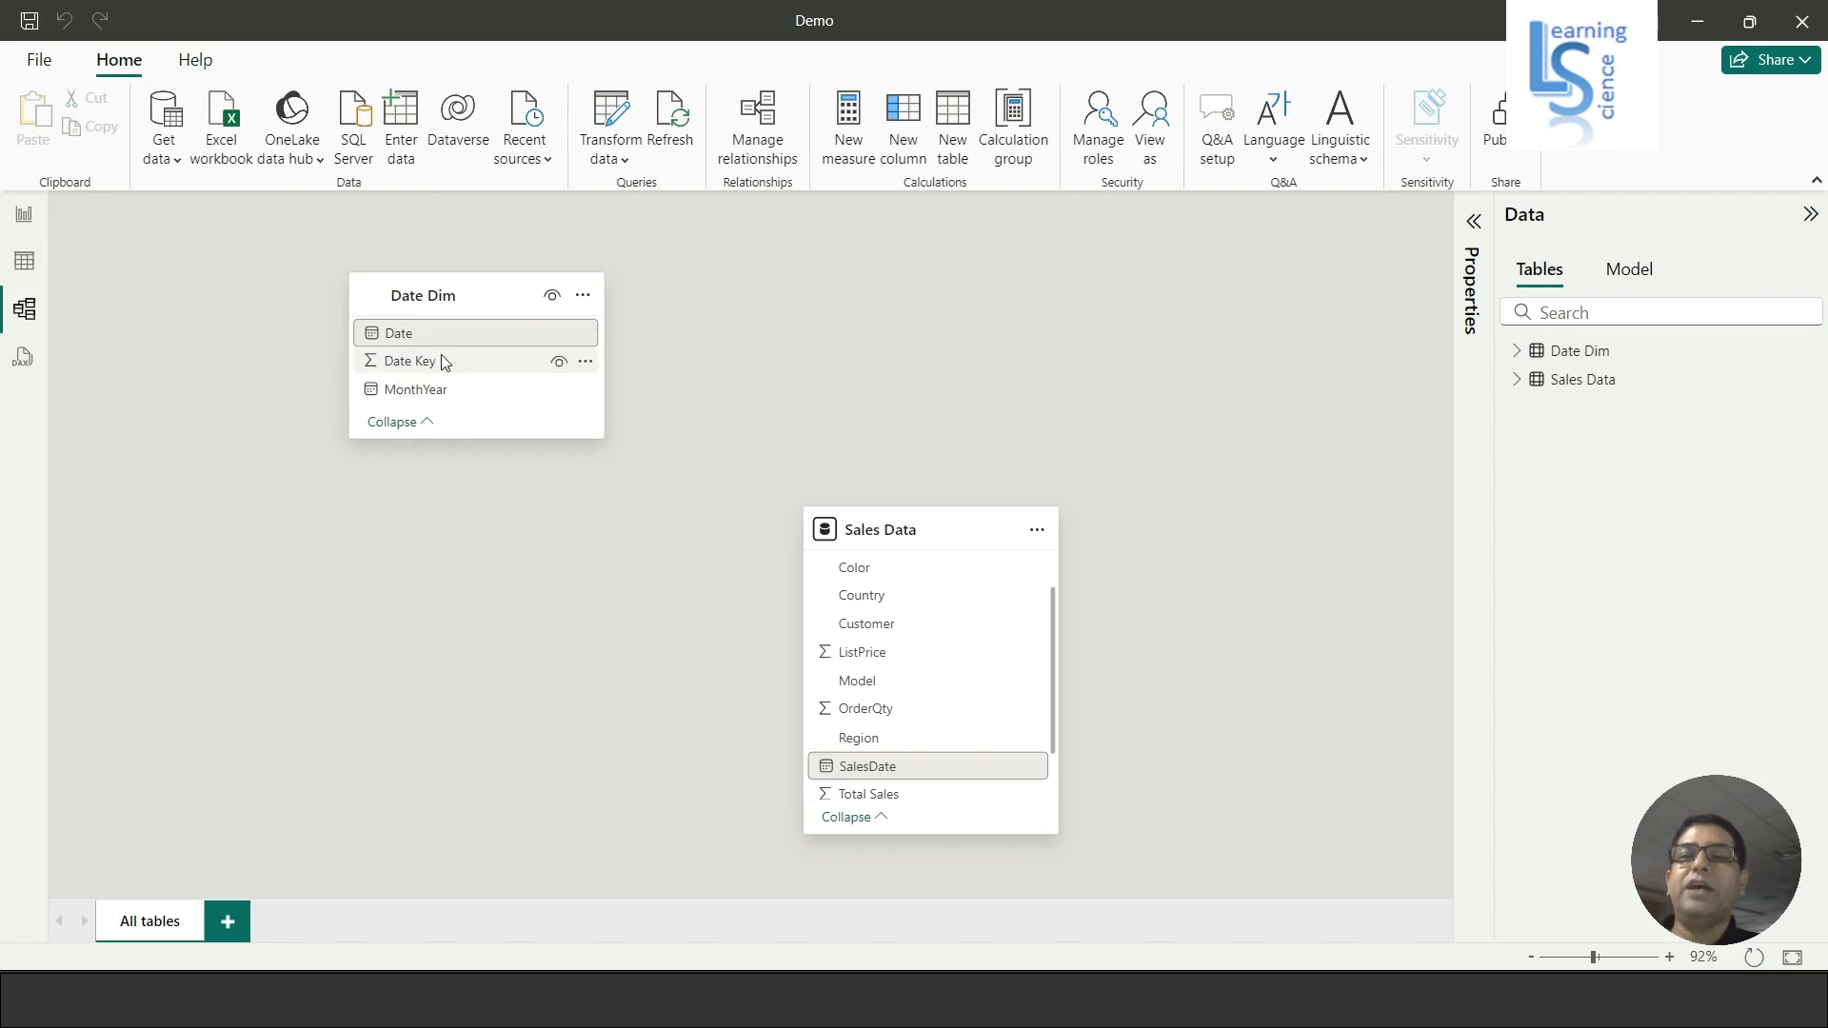
Create a relationship from Date Key in Date Dim to ZDate Key in Sales Data
scroll(920, 666, "down", 1)
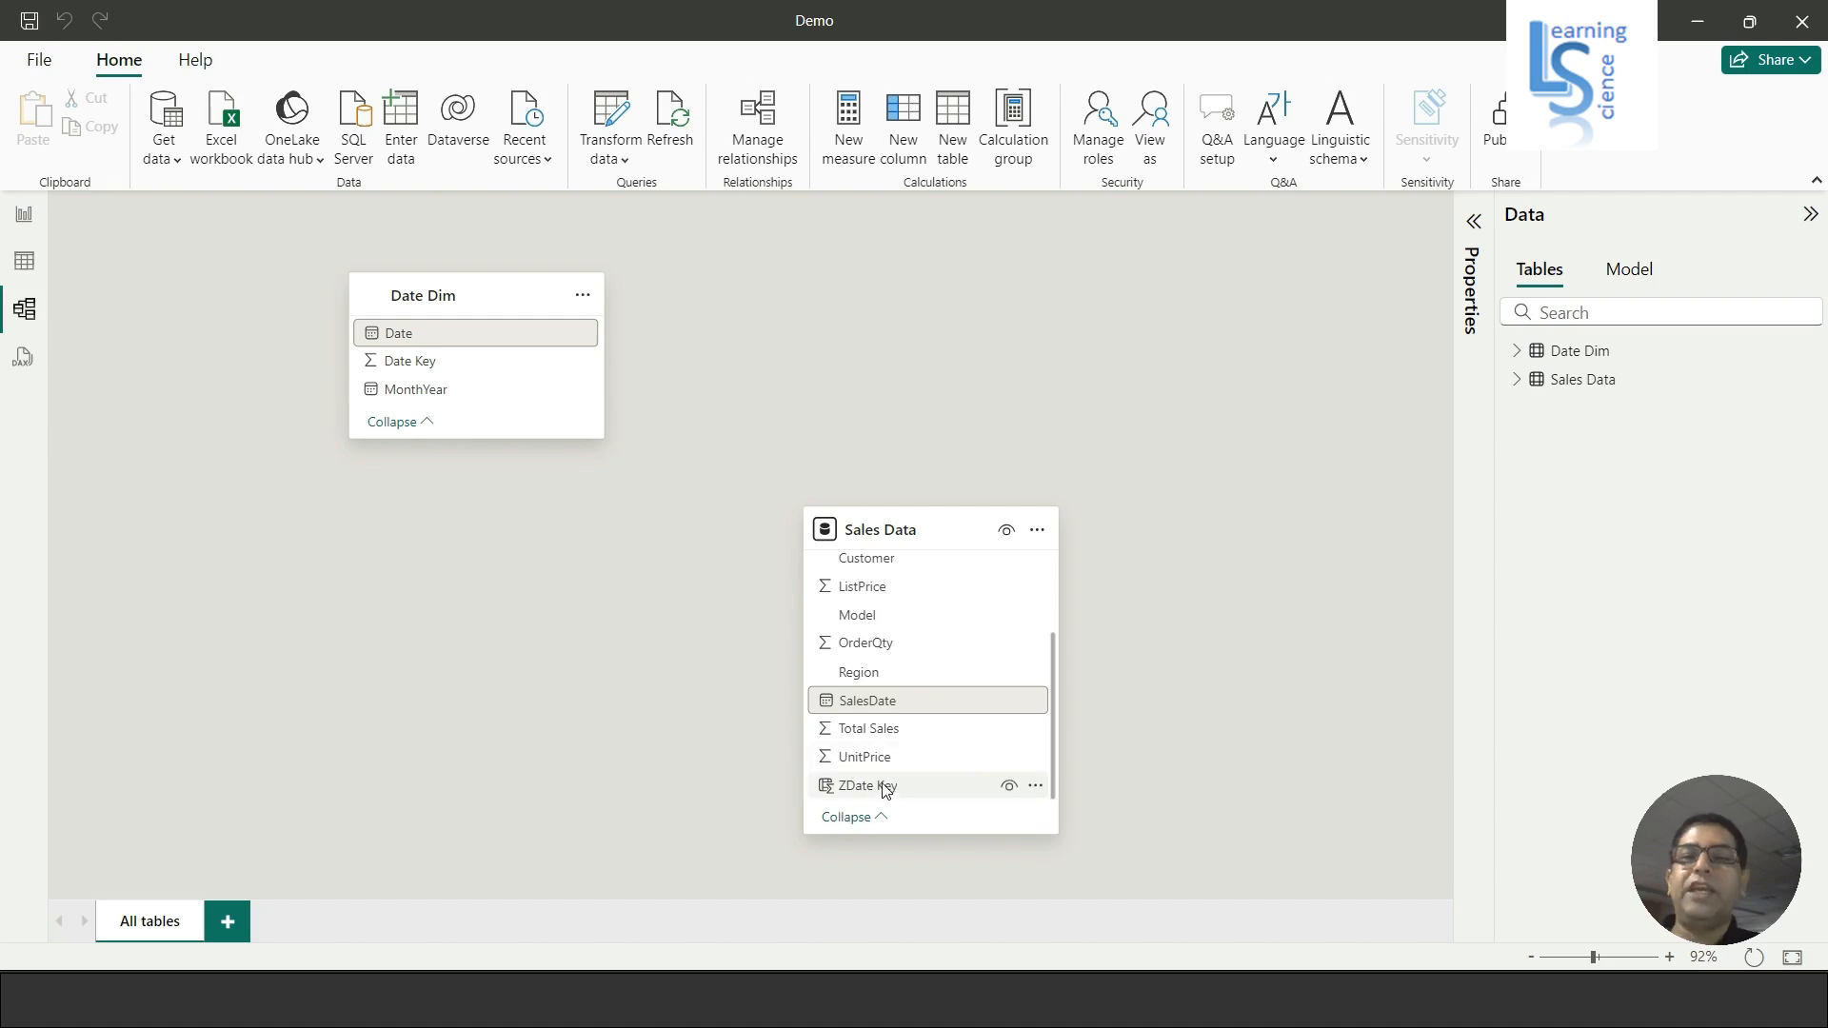
left_click_drag(410, 361, 867, 787)
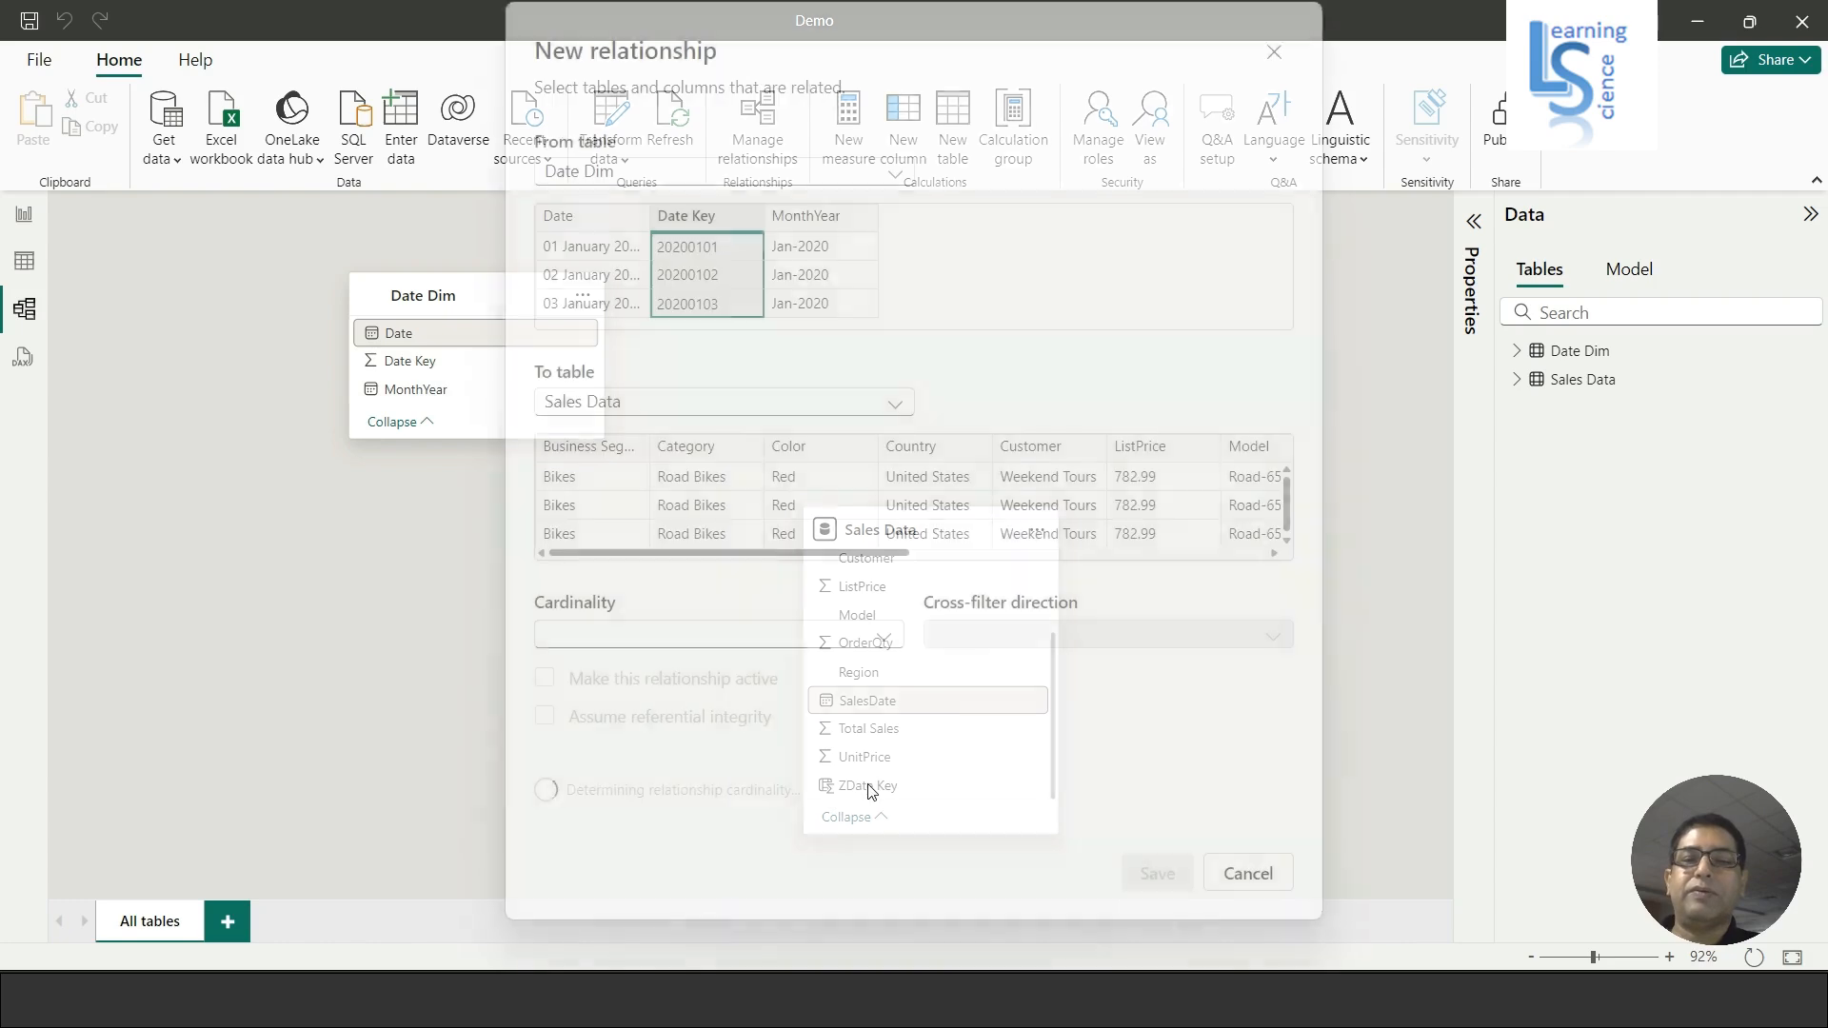
left_click(1150, 877)
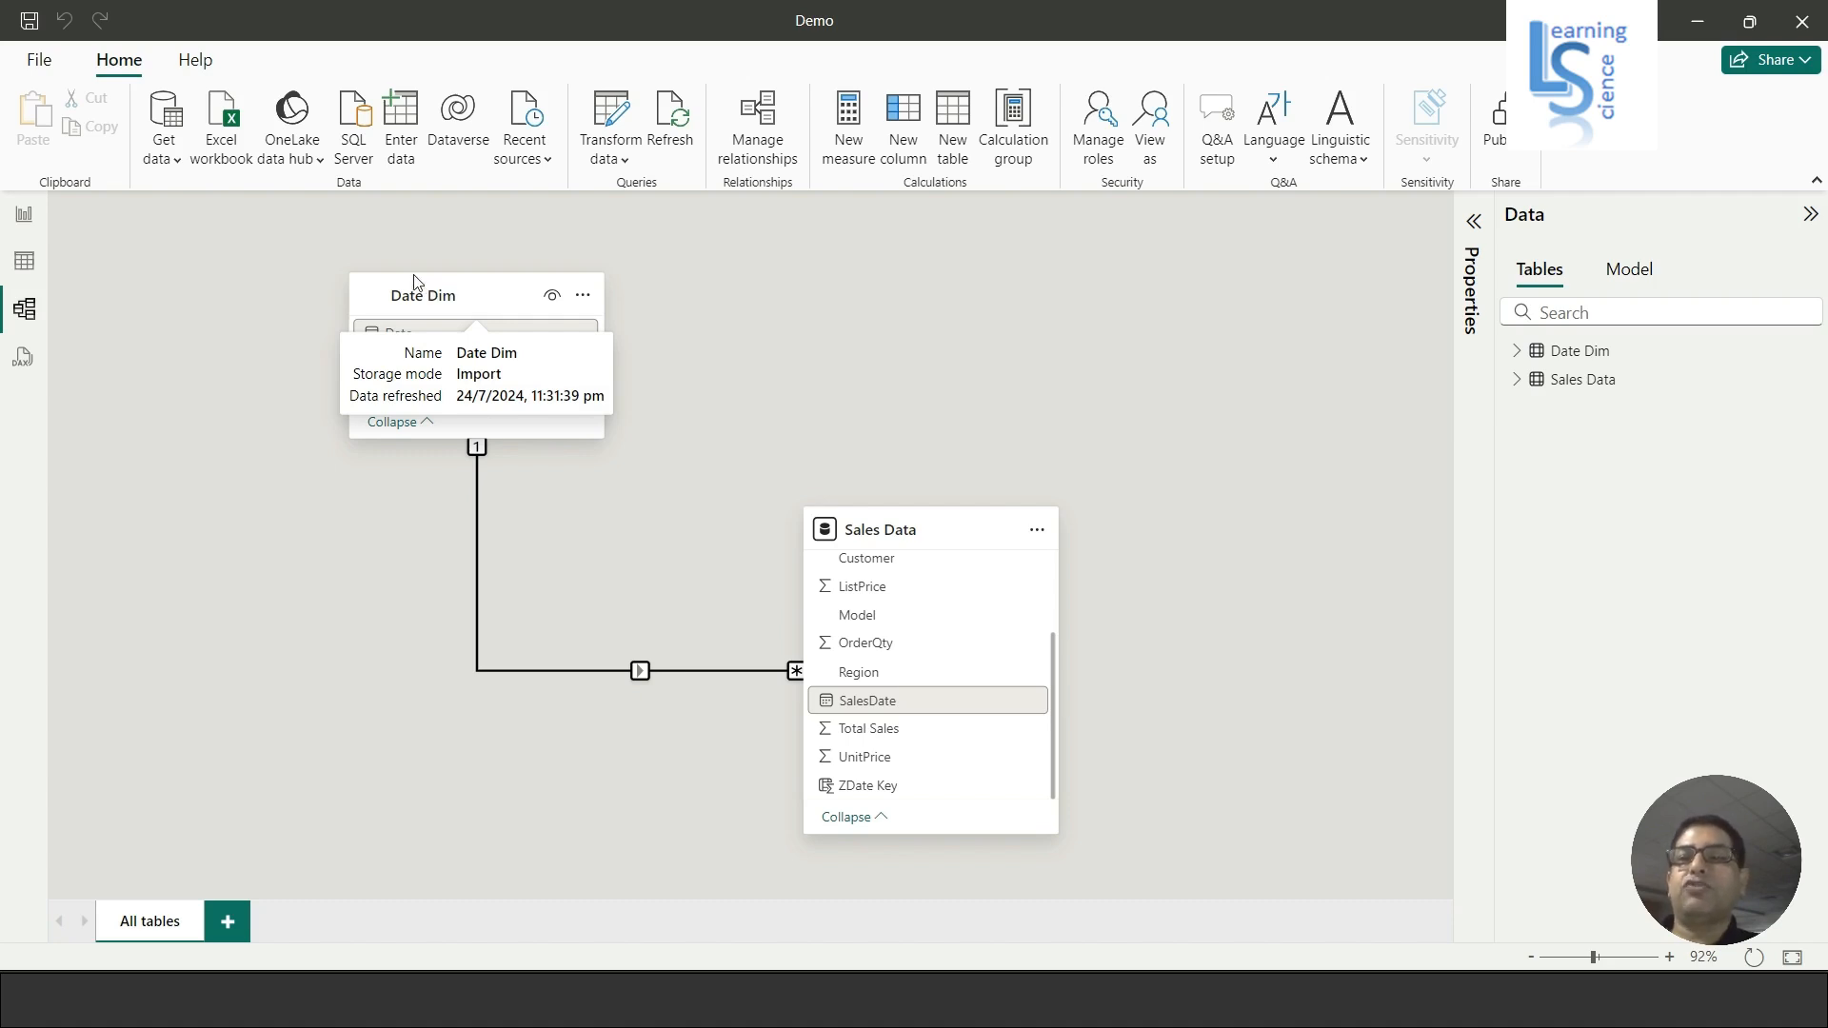
From the report view, mark the Date Dim table as a date table using Date as its date column
left_click(25, 217)
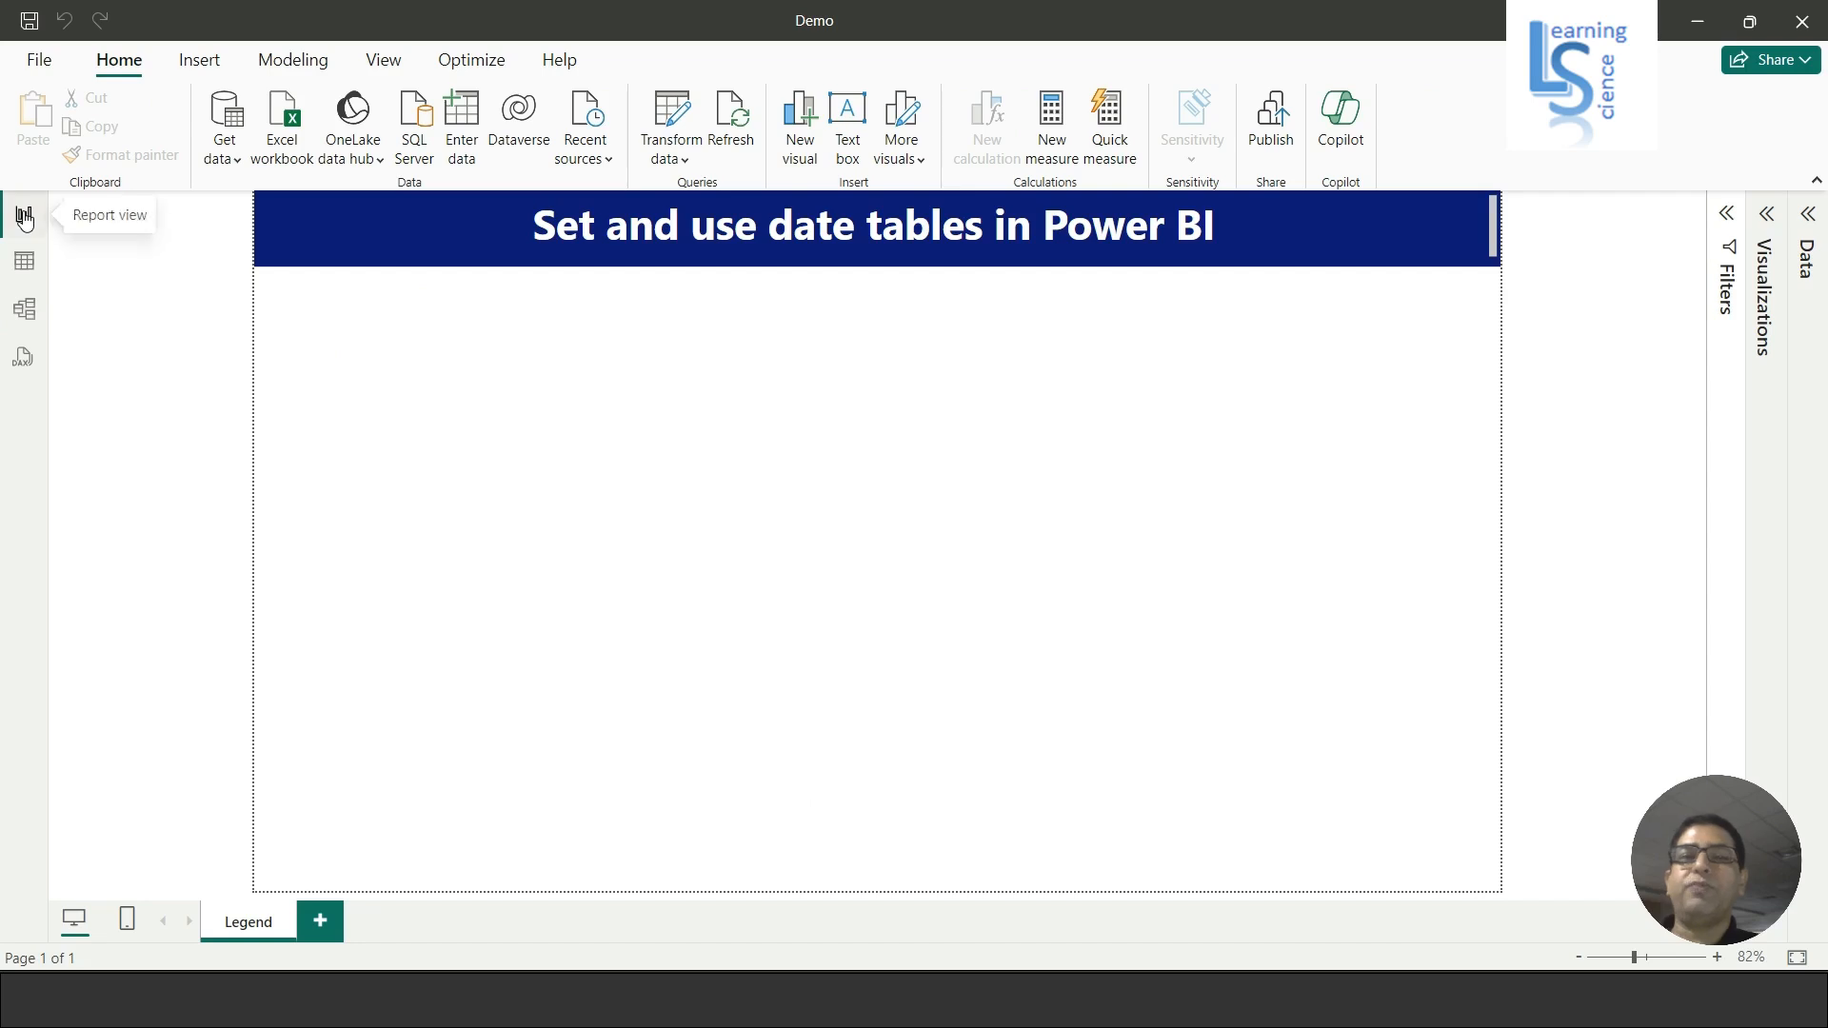
left_click(1806, 217)
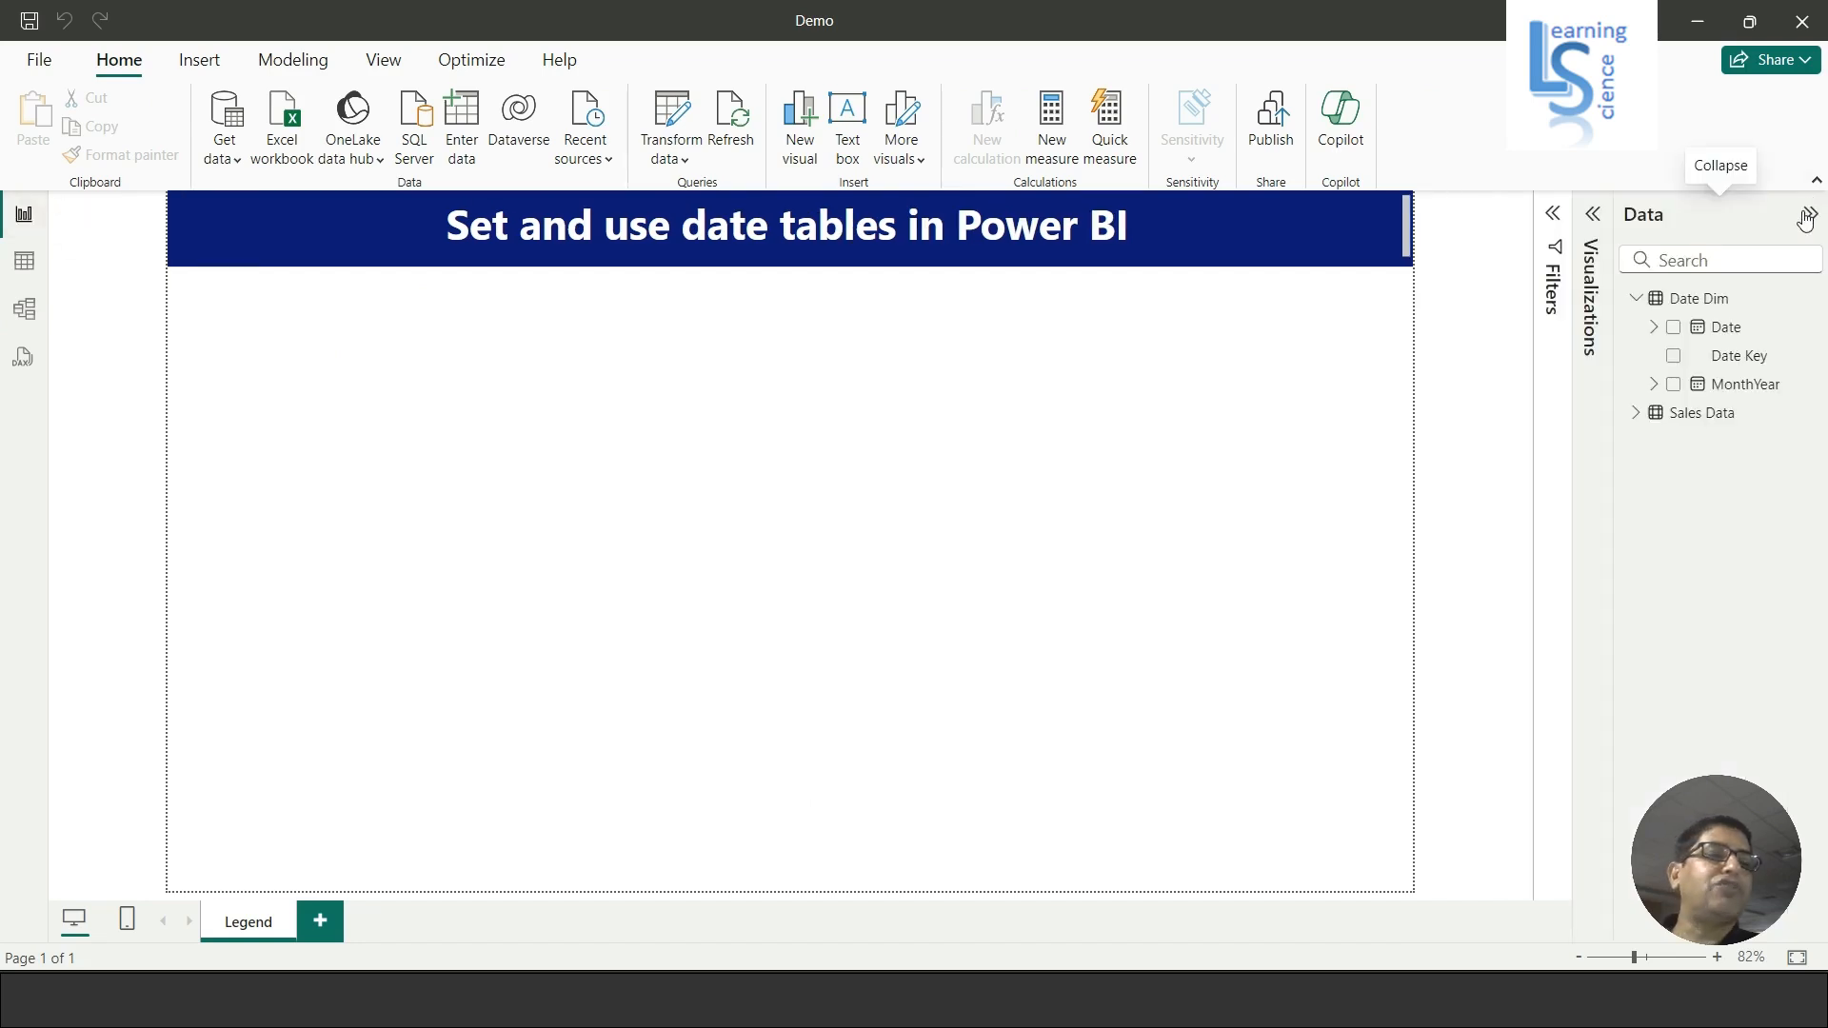
left_click(1709, 303)
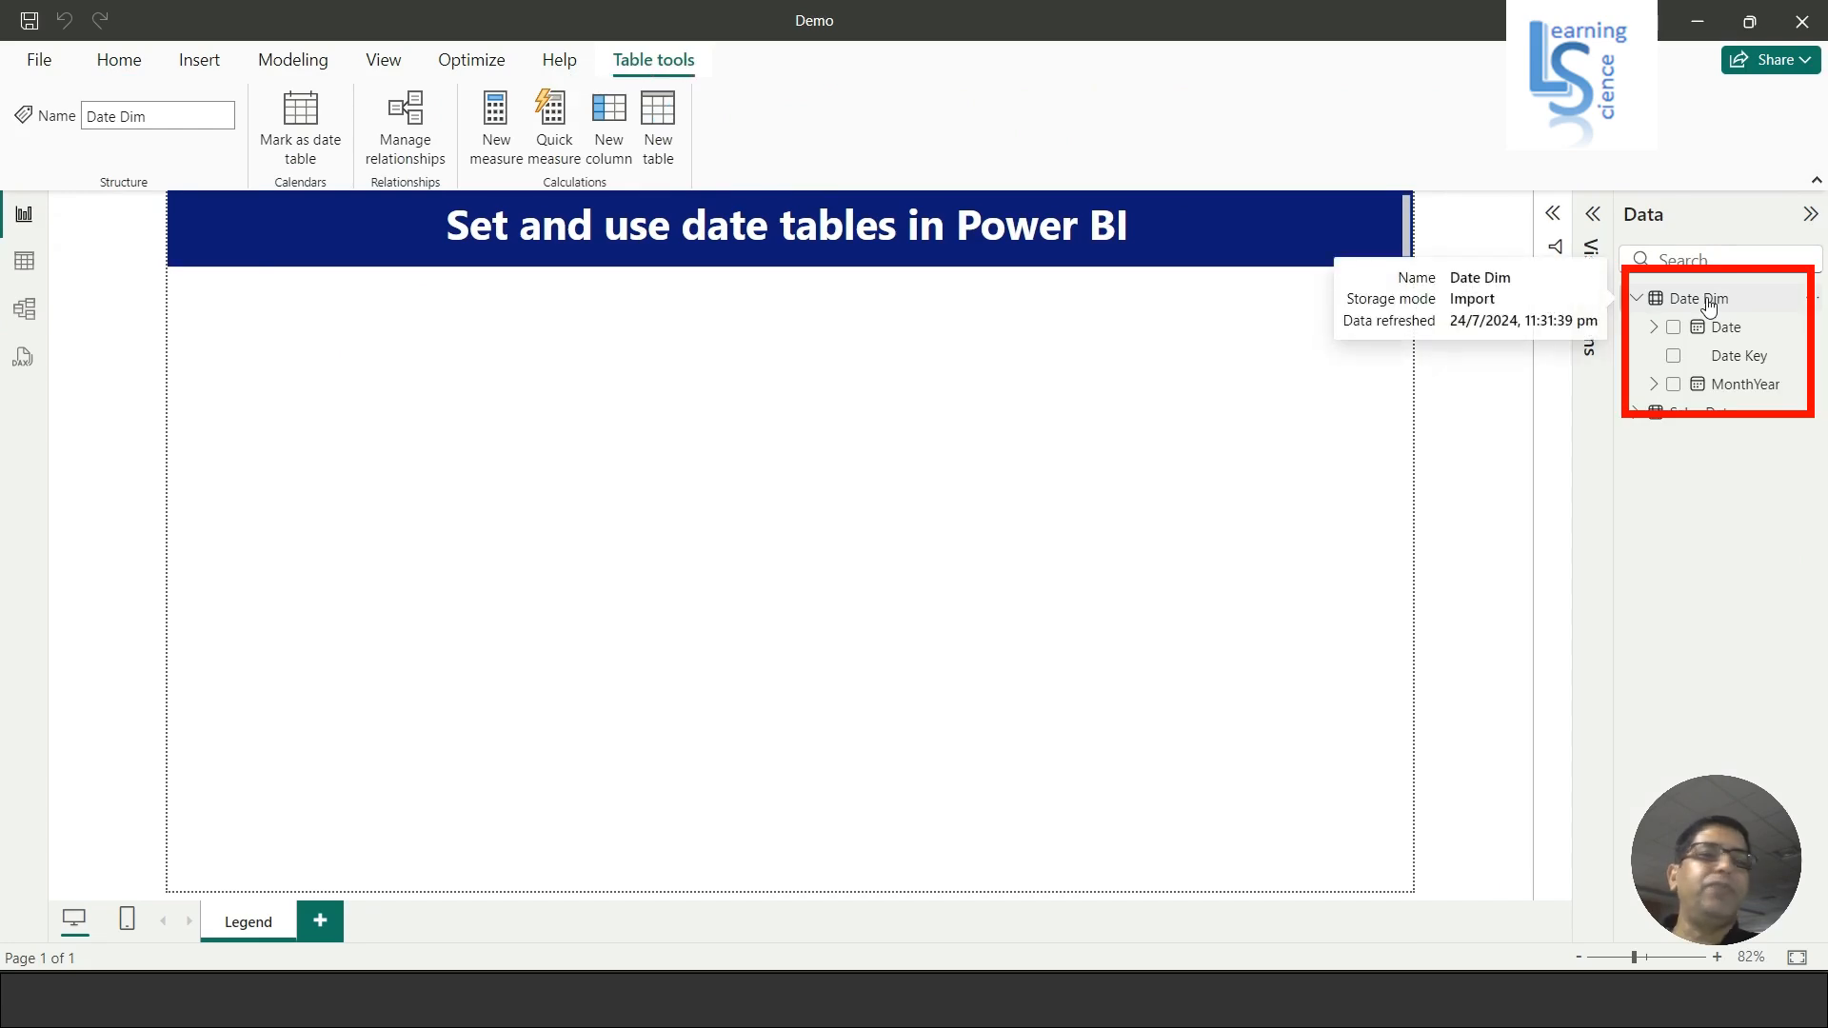
left_click(326, 154)
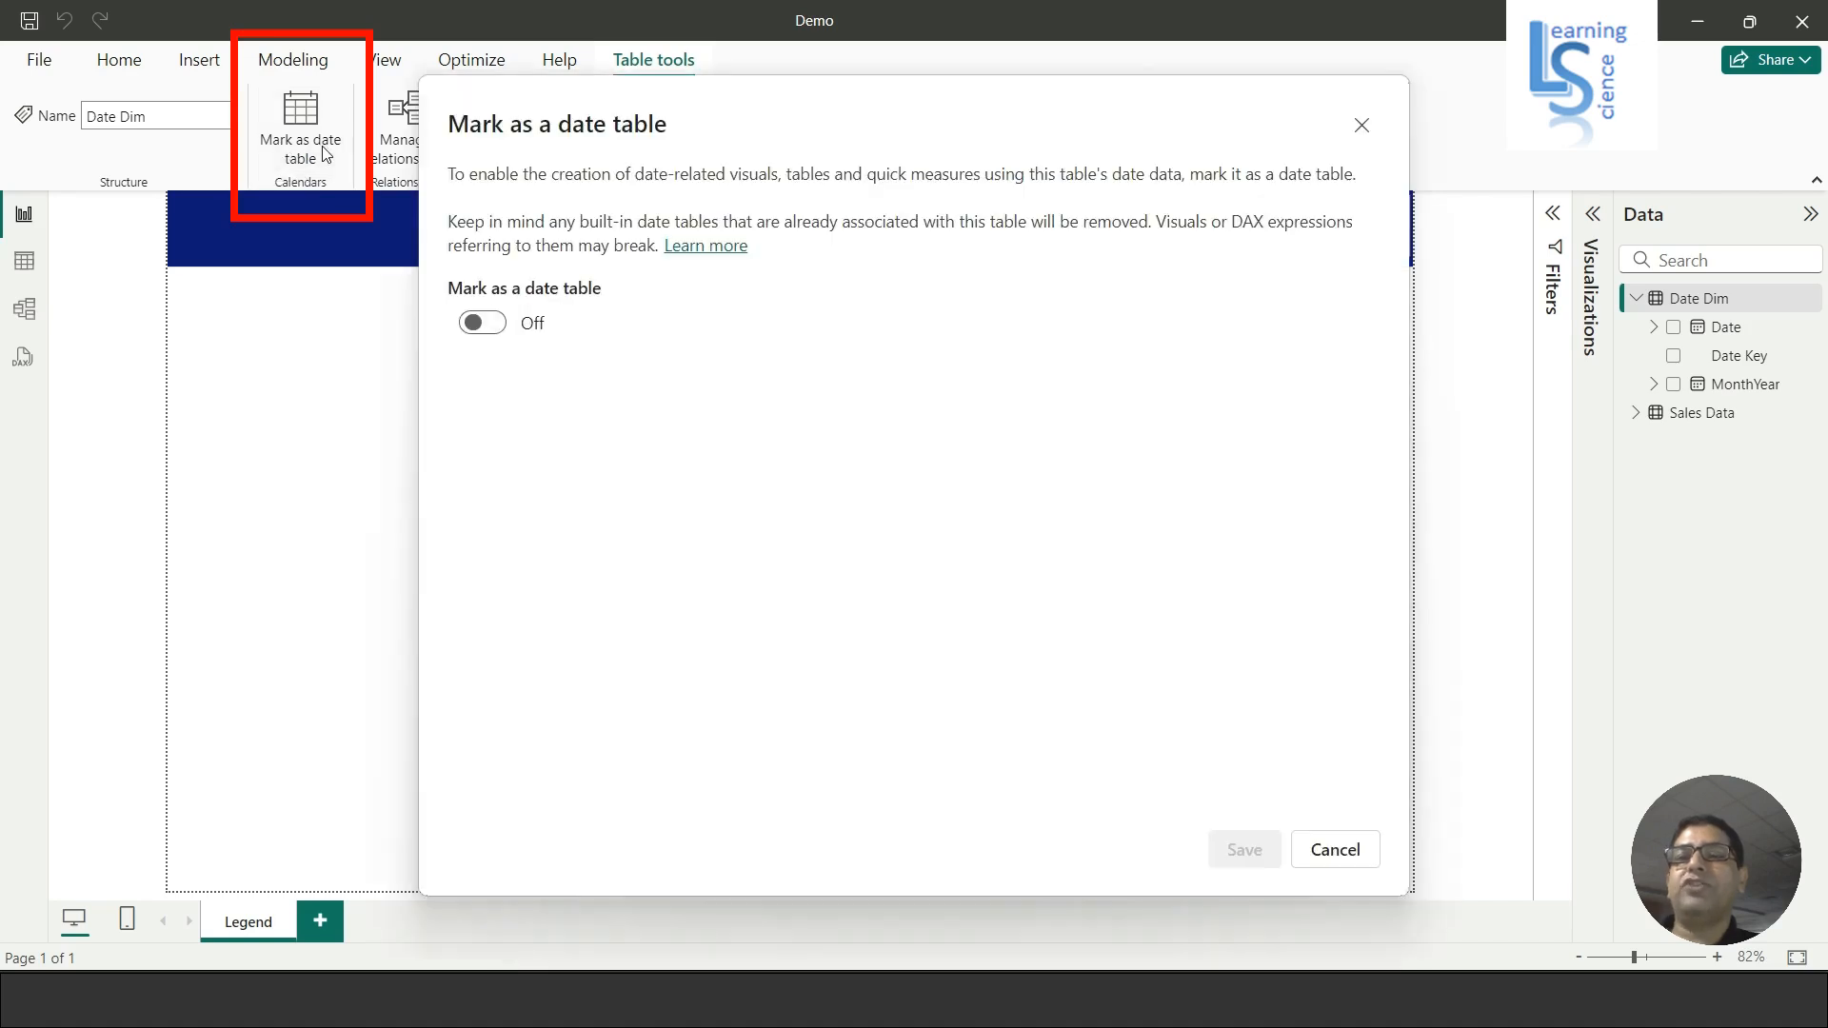
left_click(495, 330)
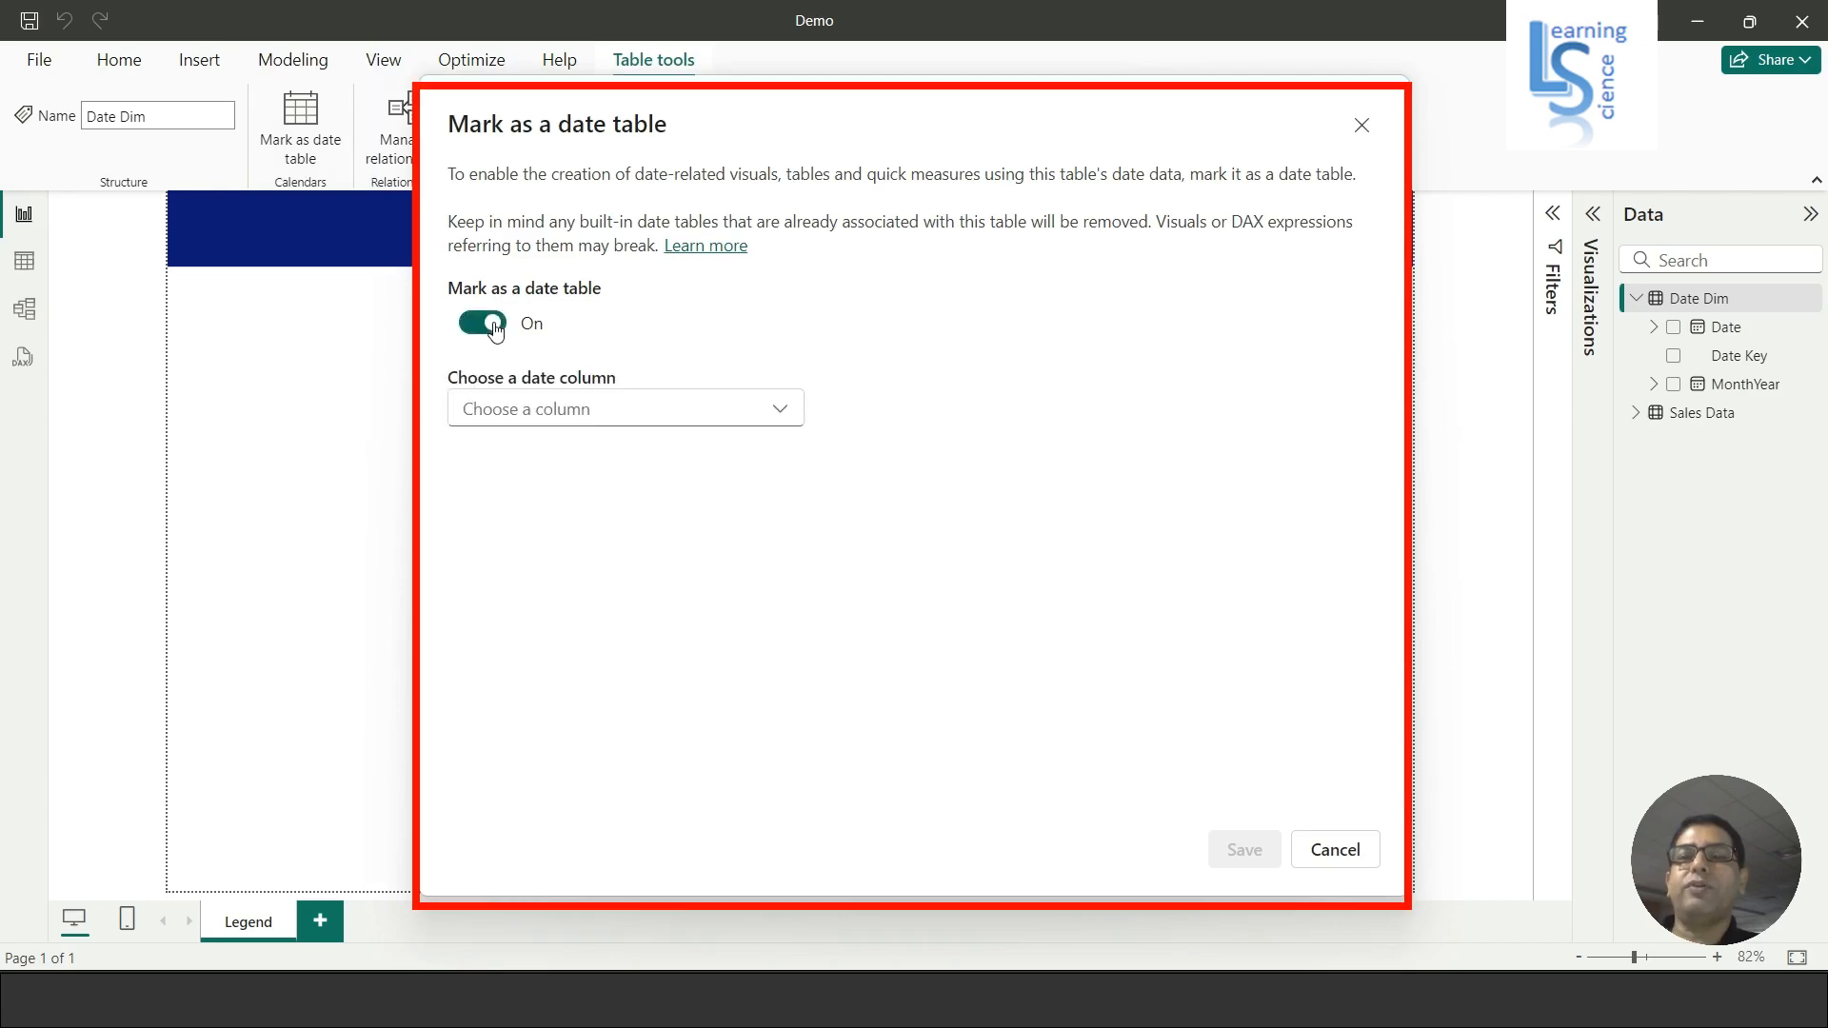
left_click(779, 409)
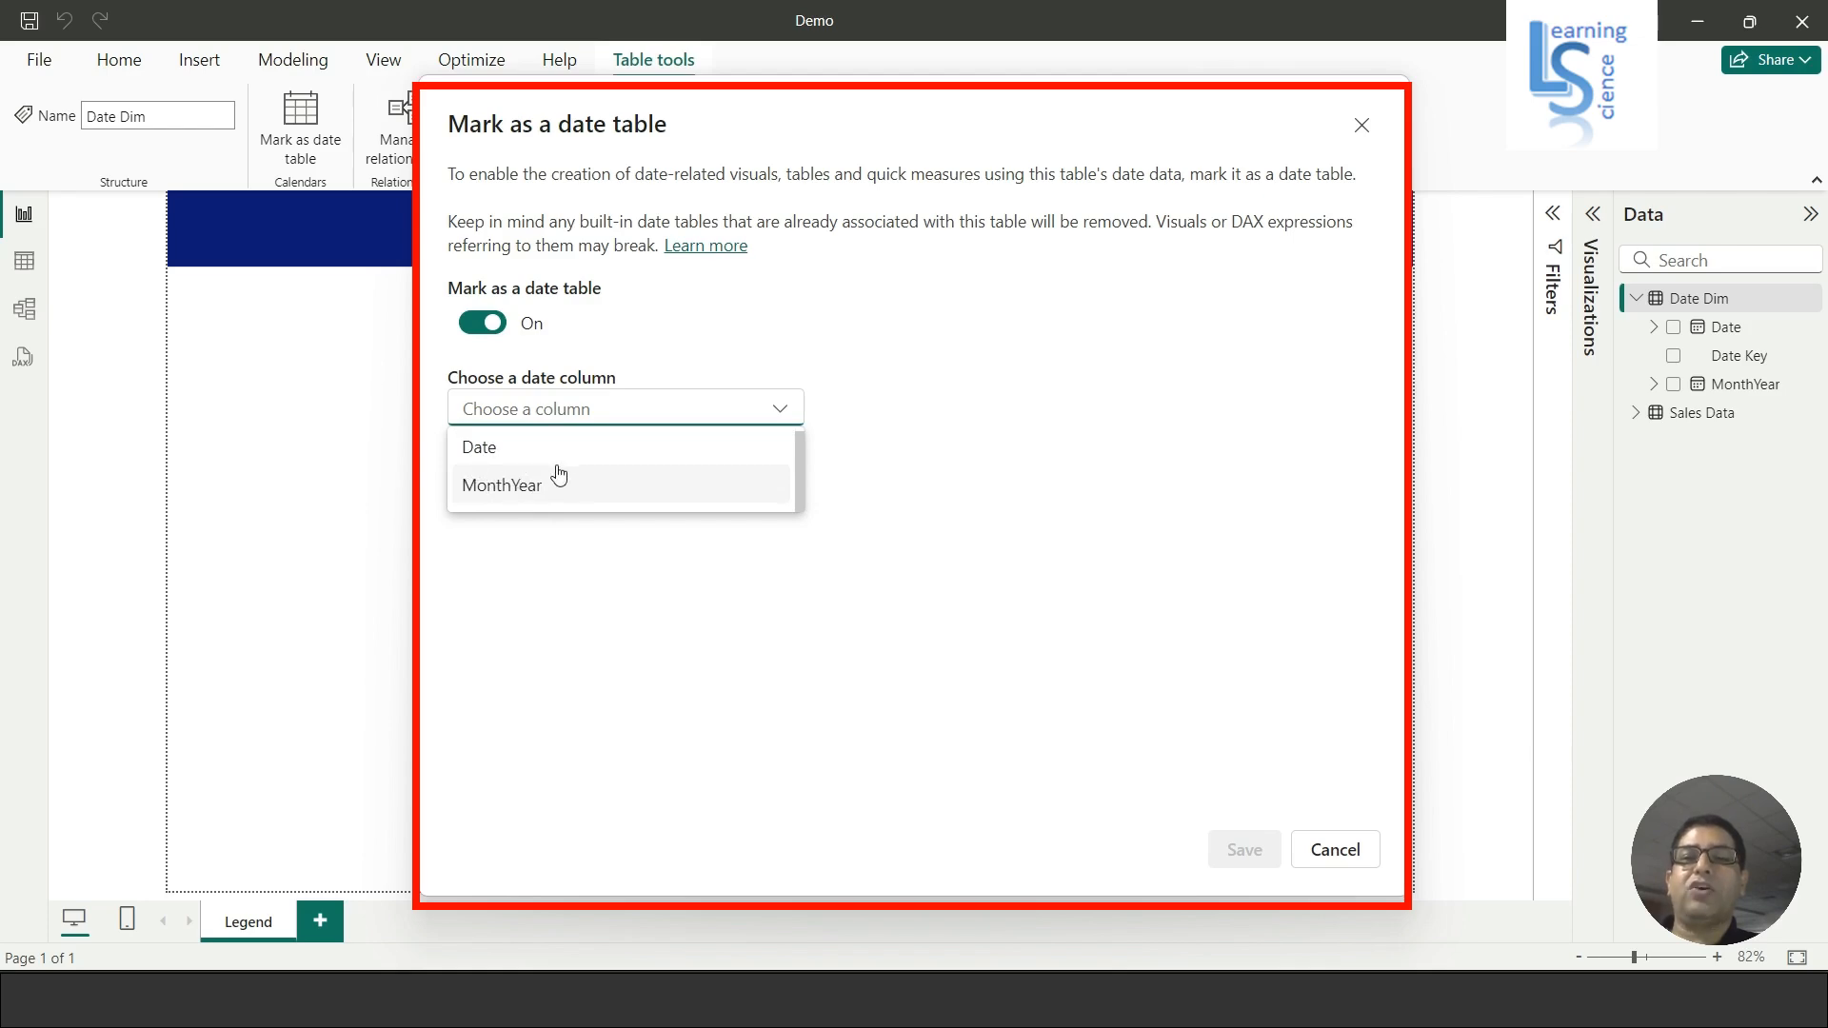
left_click(486, 447)
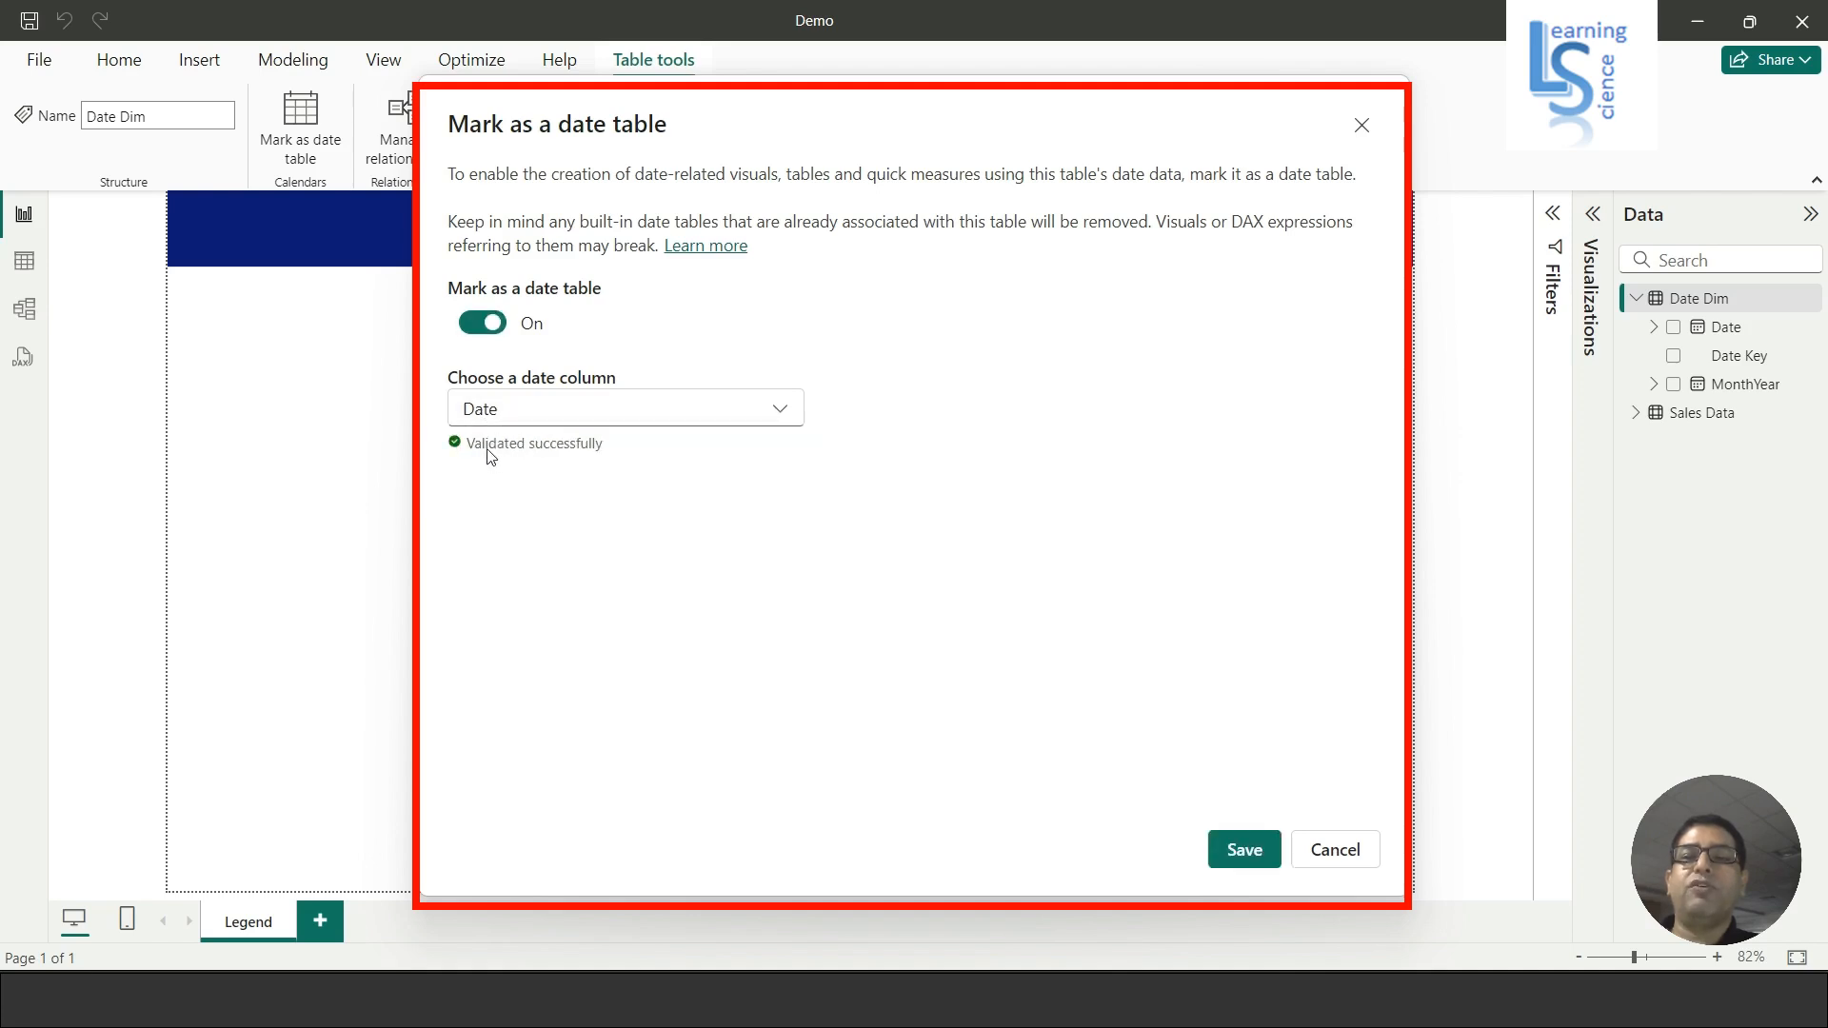
left_click(1249, 850)
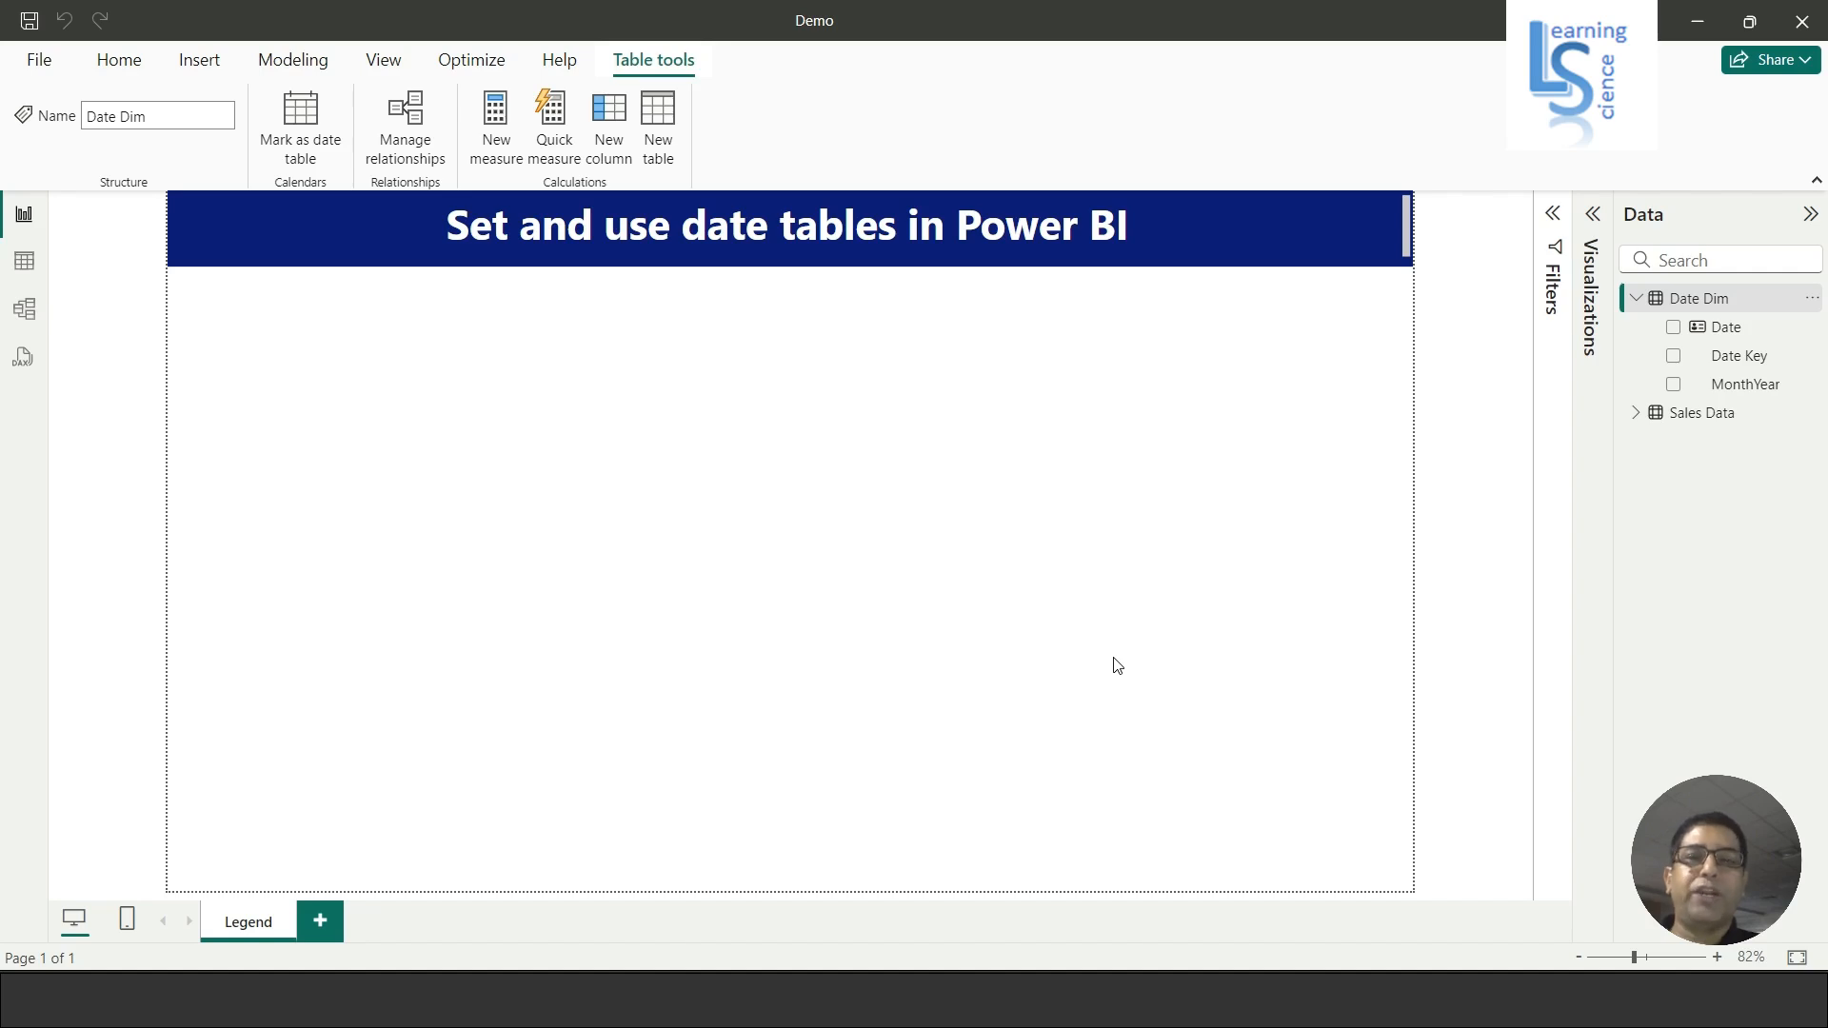
Switch to the browser and read through the Microsoft Learn article on setting and using date tables in Power BI Desktop
mouse_move(1099, 999)
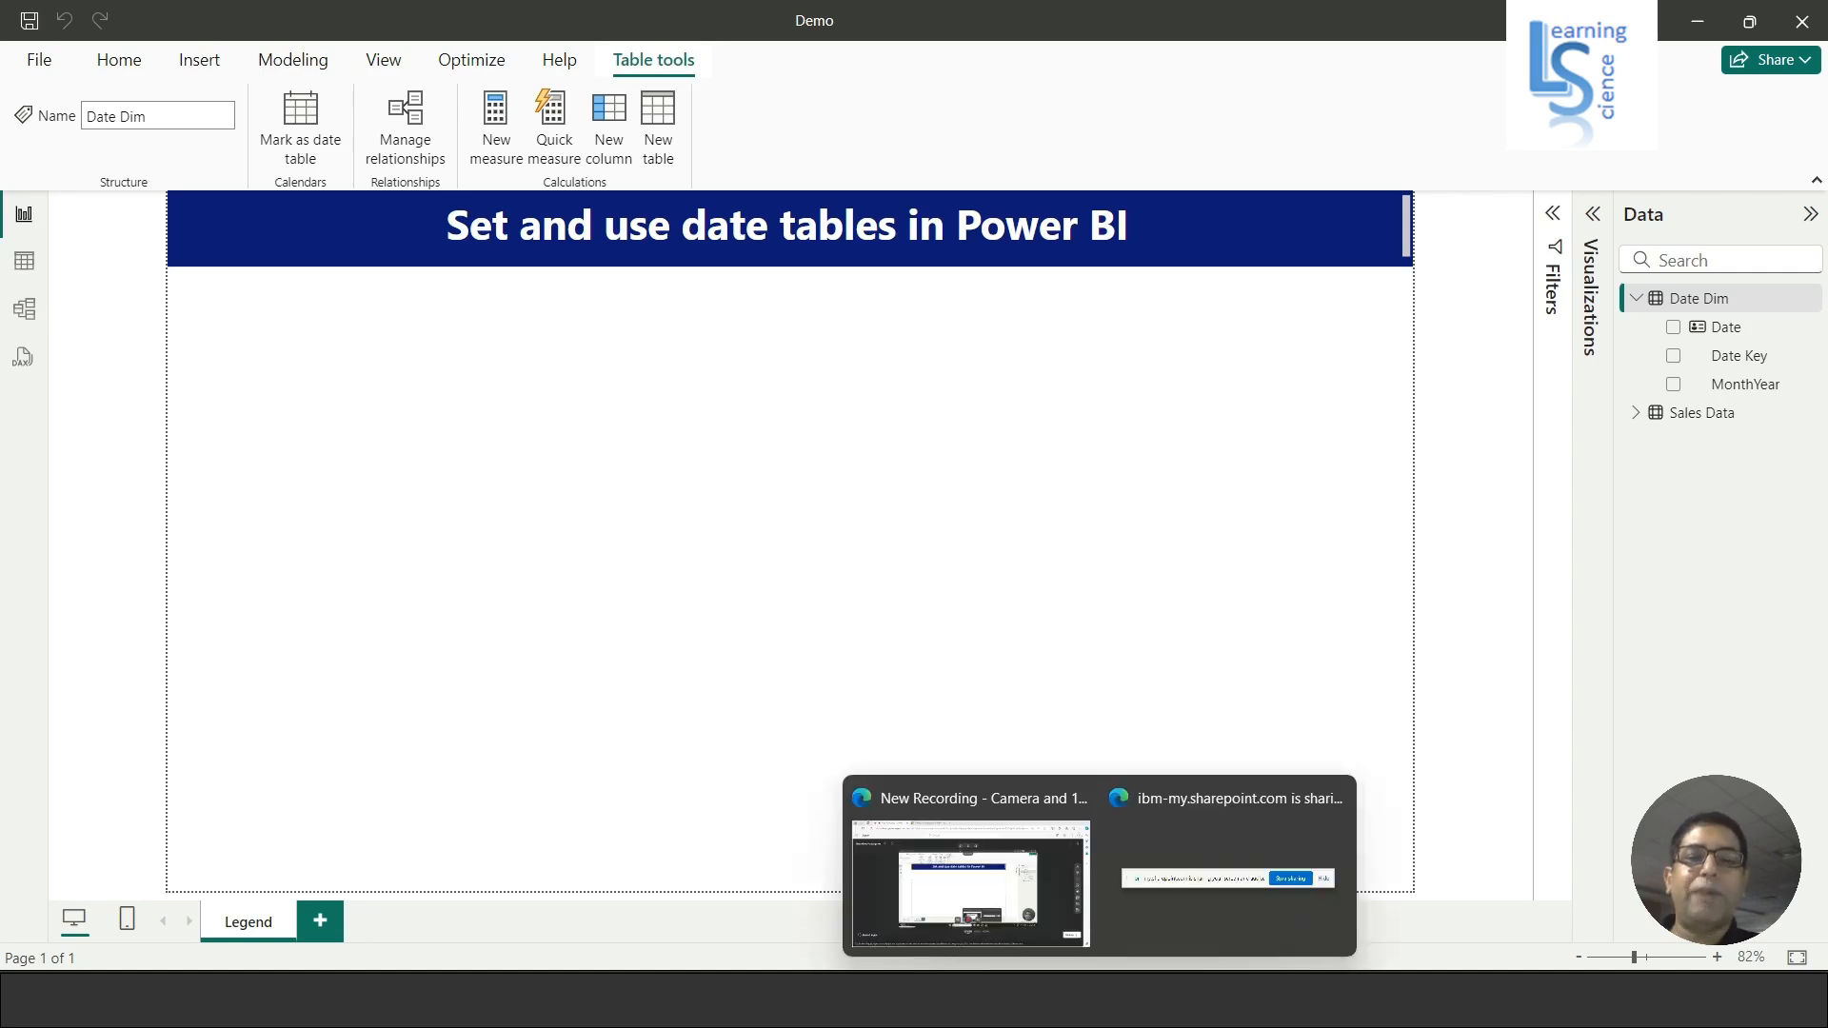
left_click(1004, 938)
left_click(612, 16)
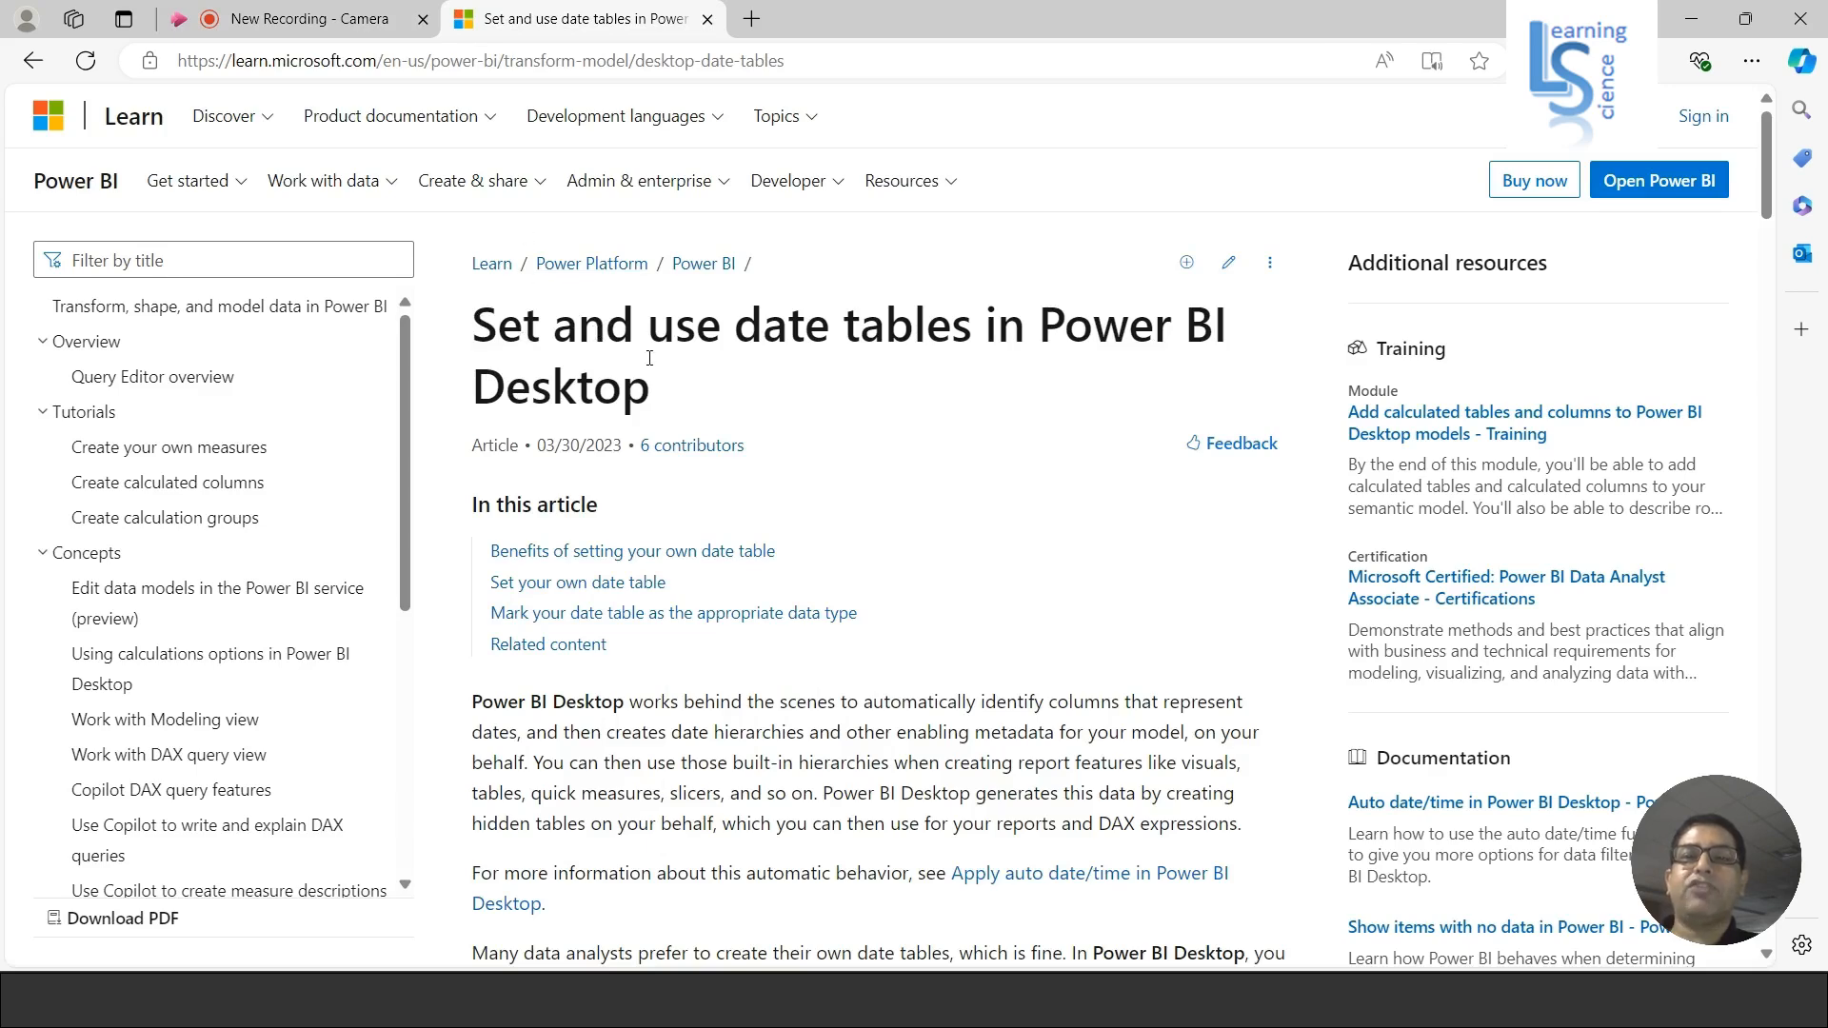
scroll(657, 377, "down", 9)
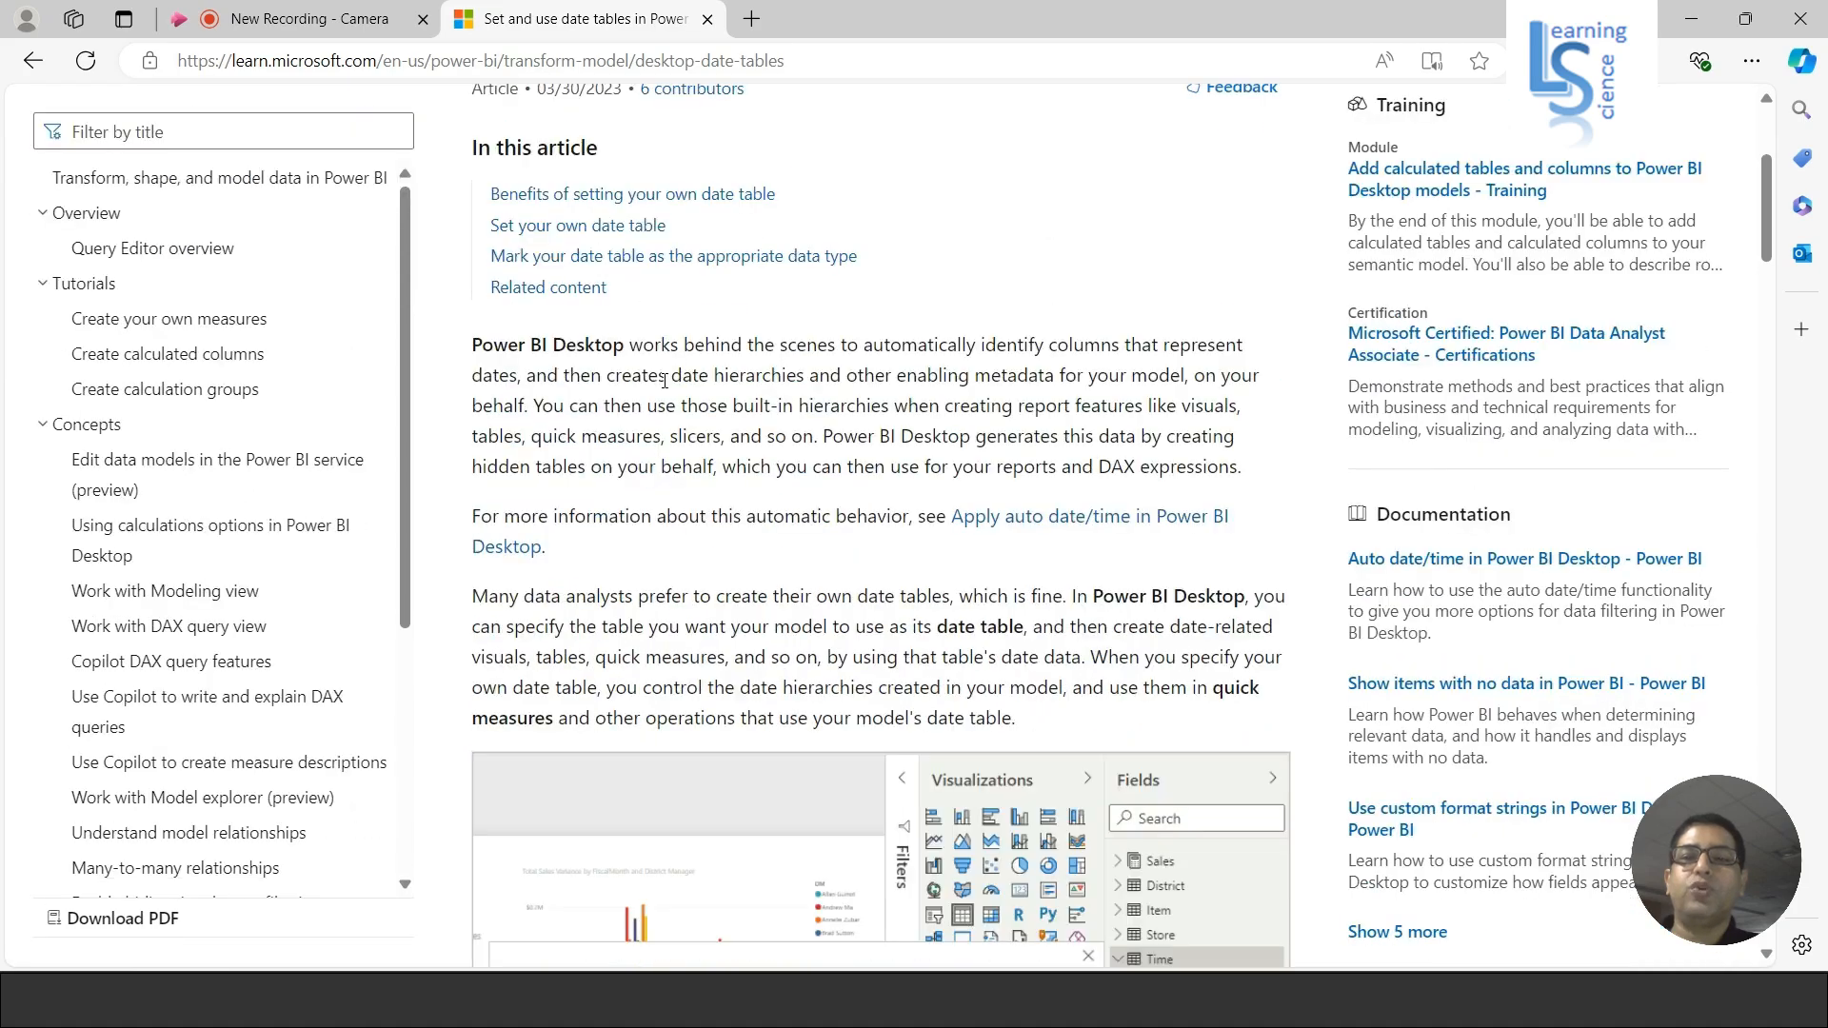
scroll(664, 389, "down", 5)
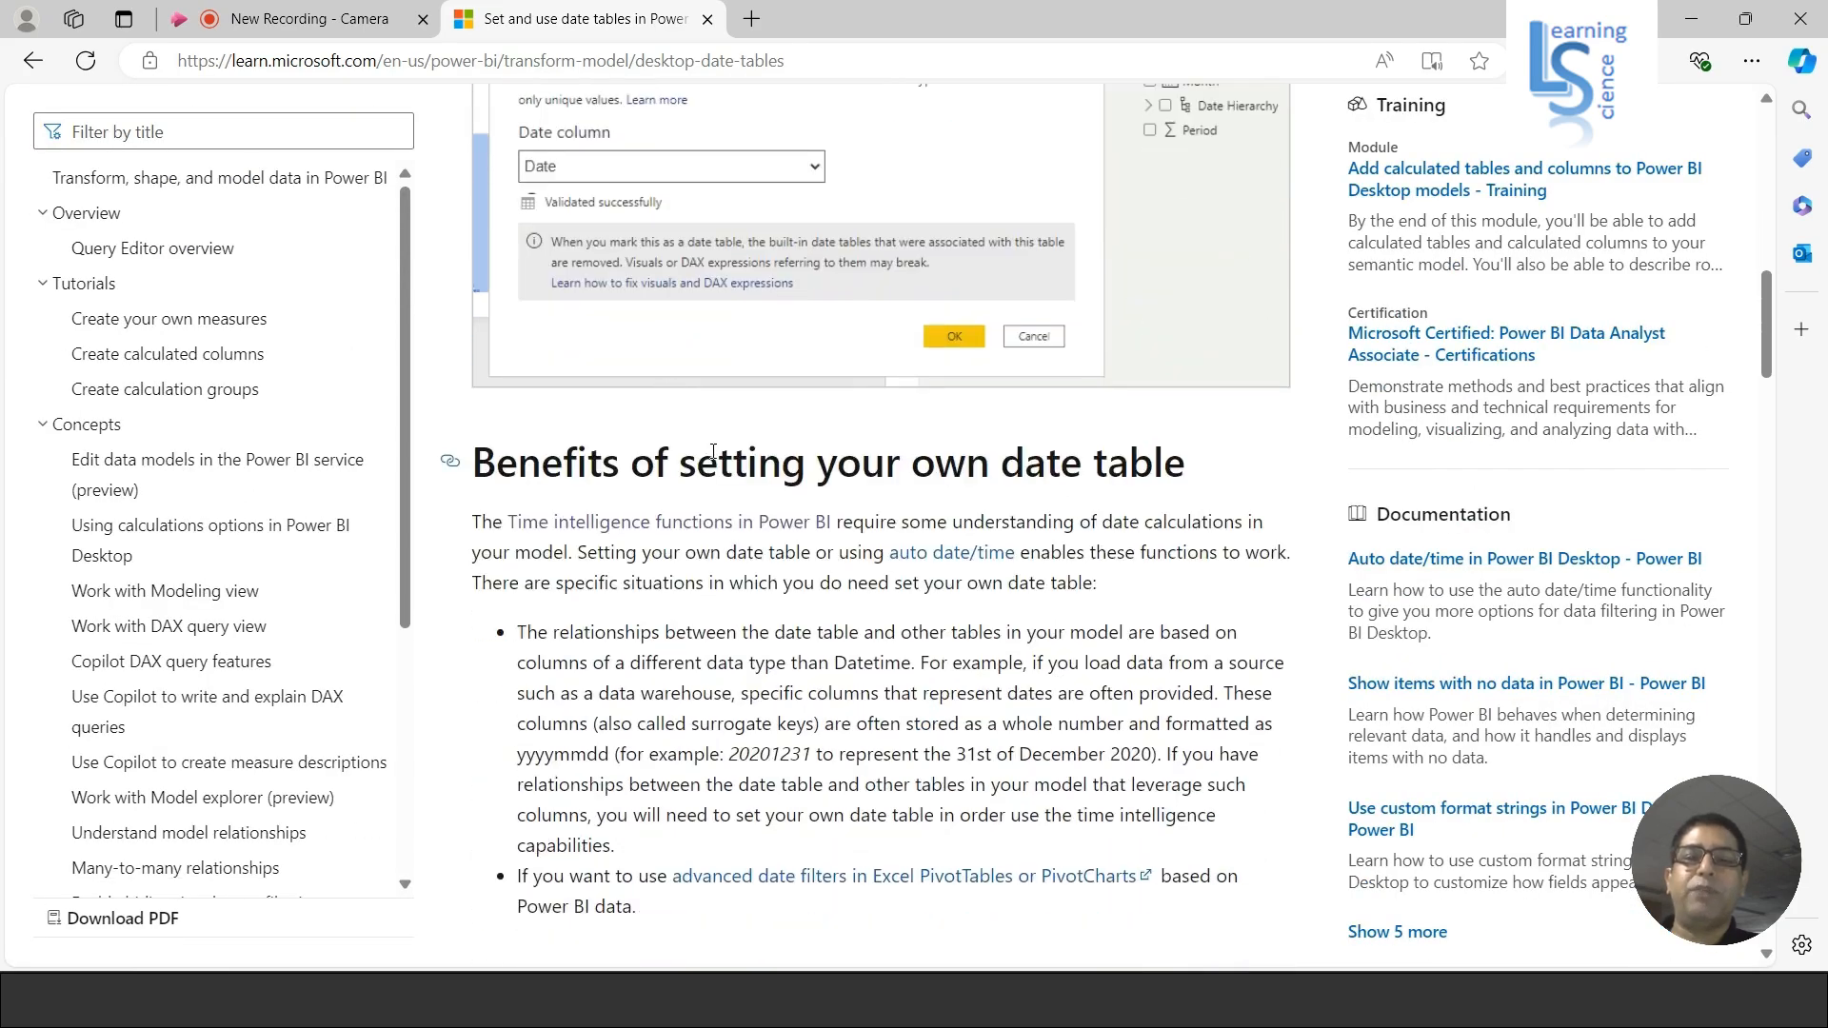
scroll(686, 428, "down", 5)
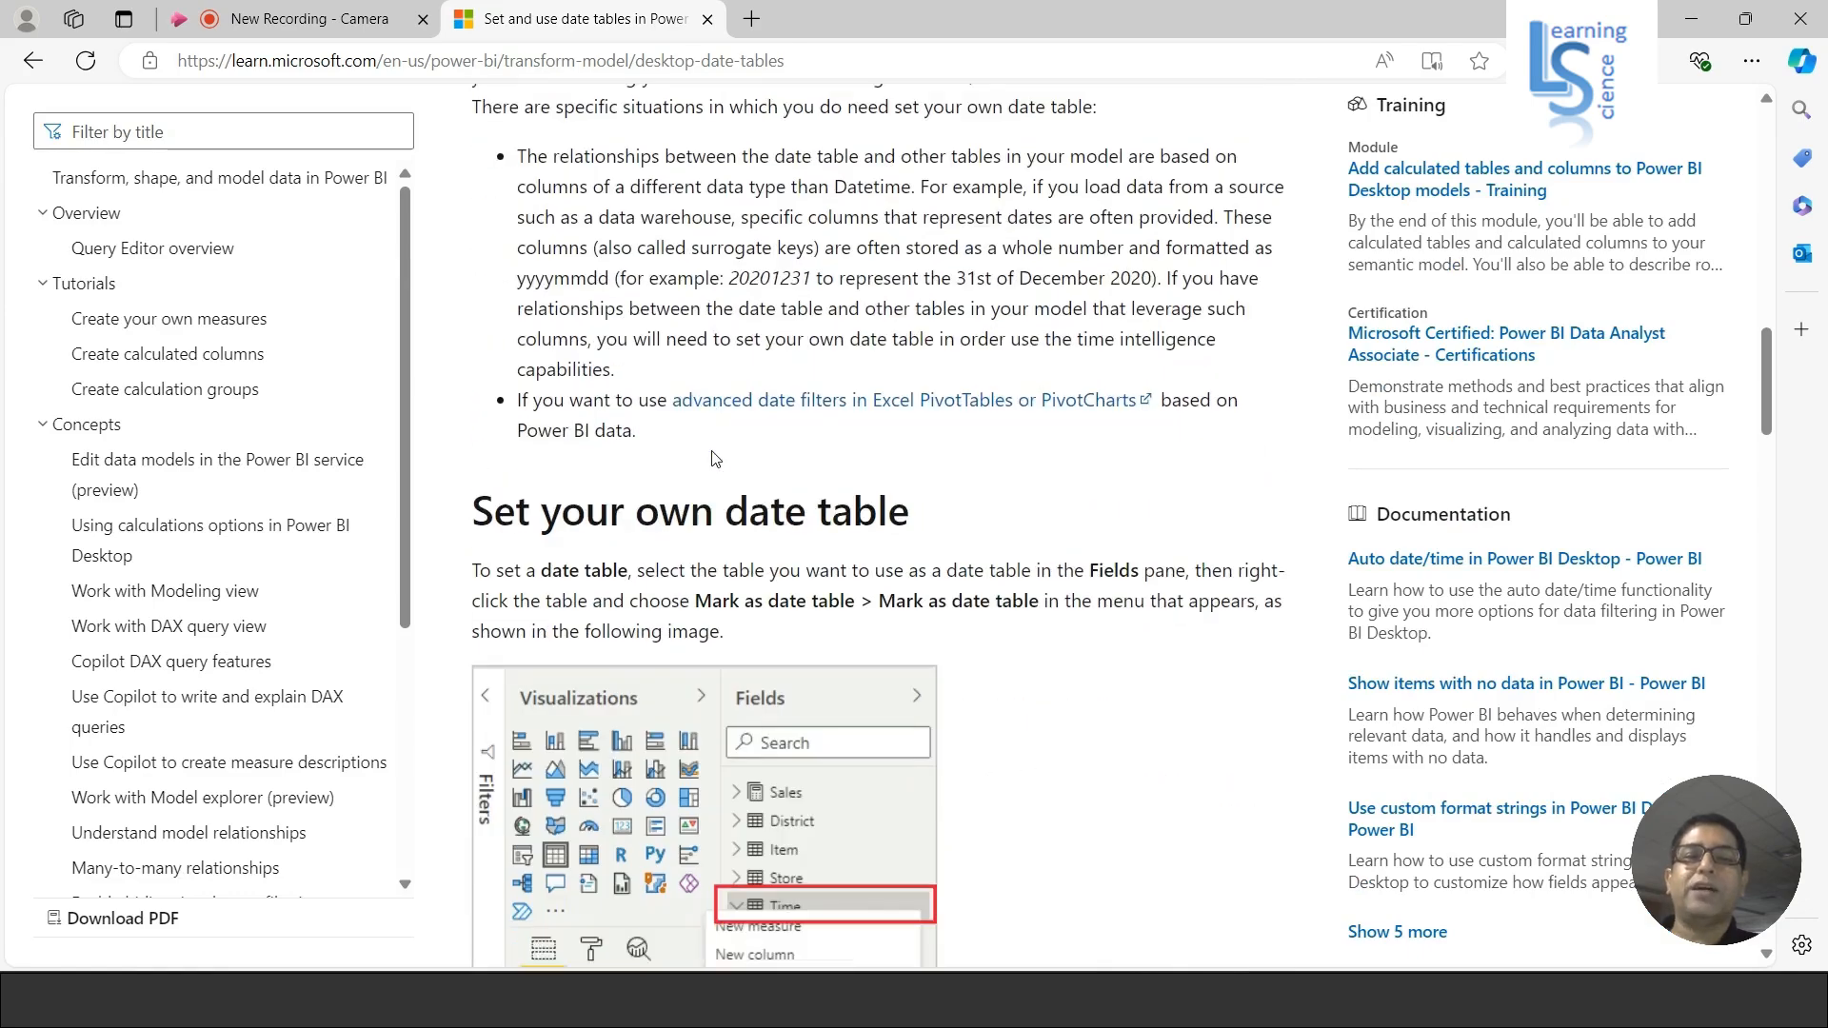
scroll(715, 459, "down", 12)
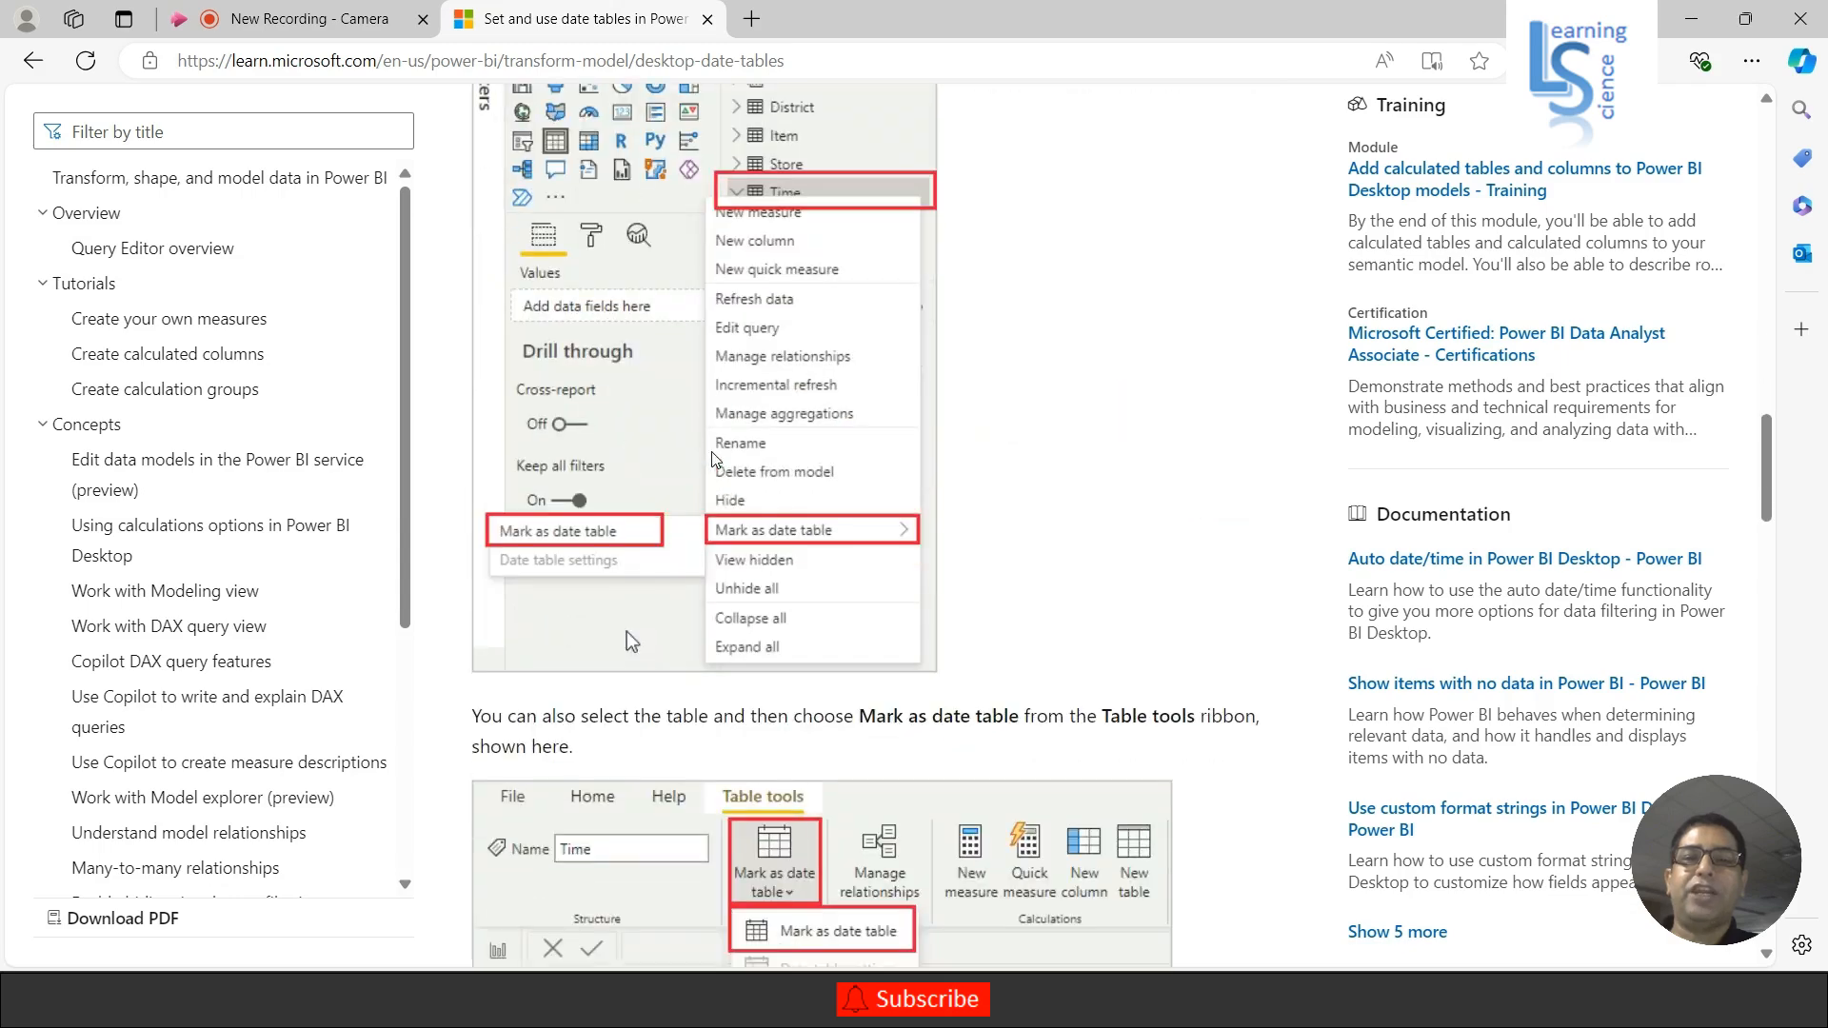
scroll(711, 458, "down", 15)
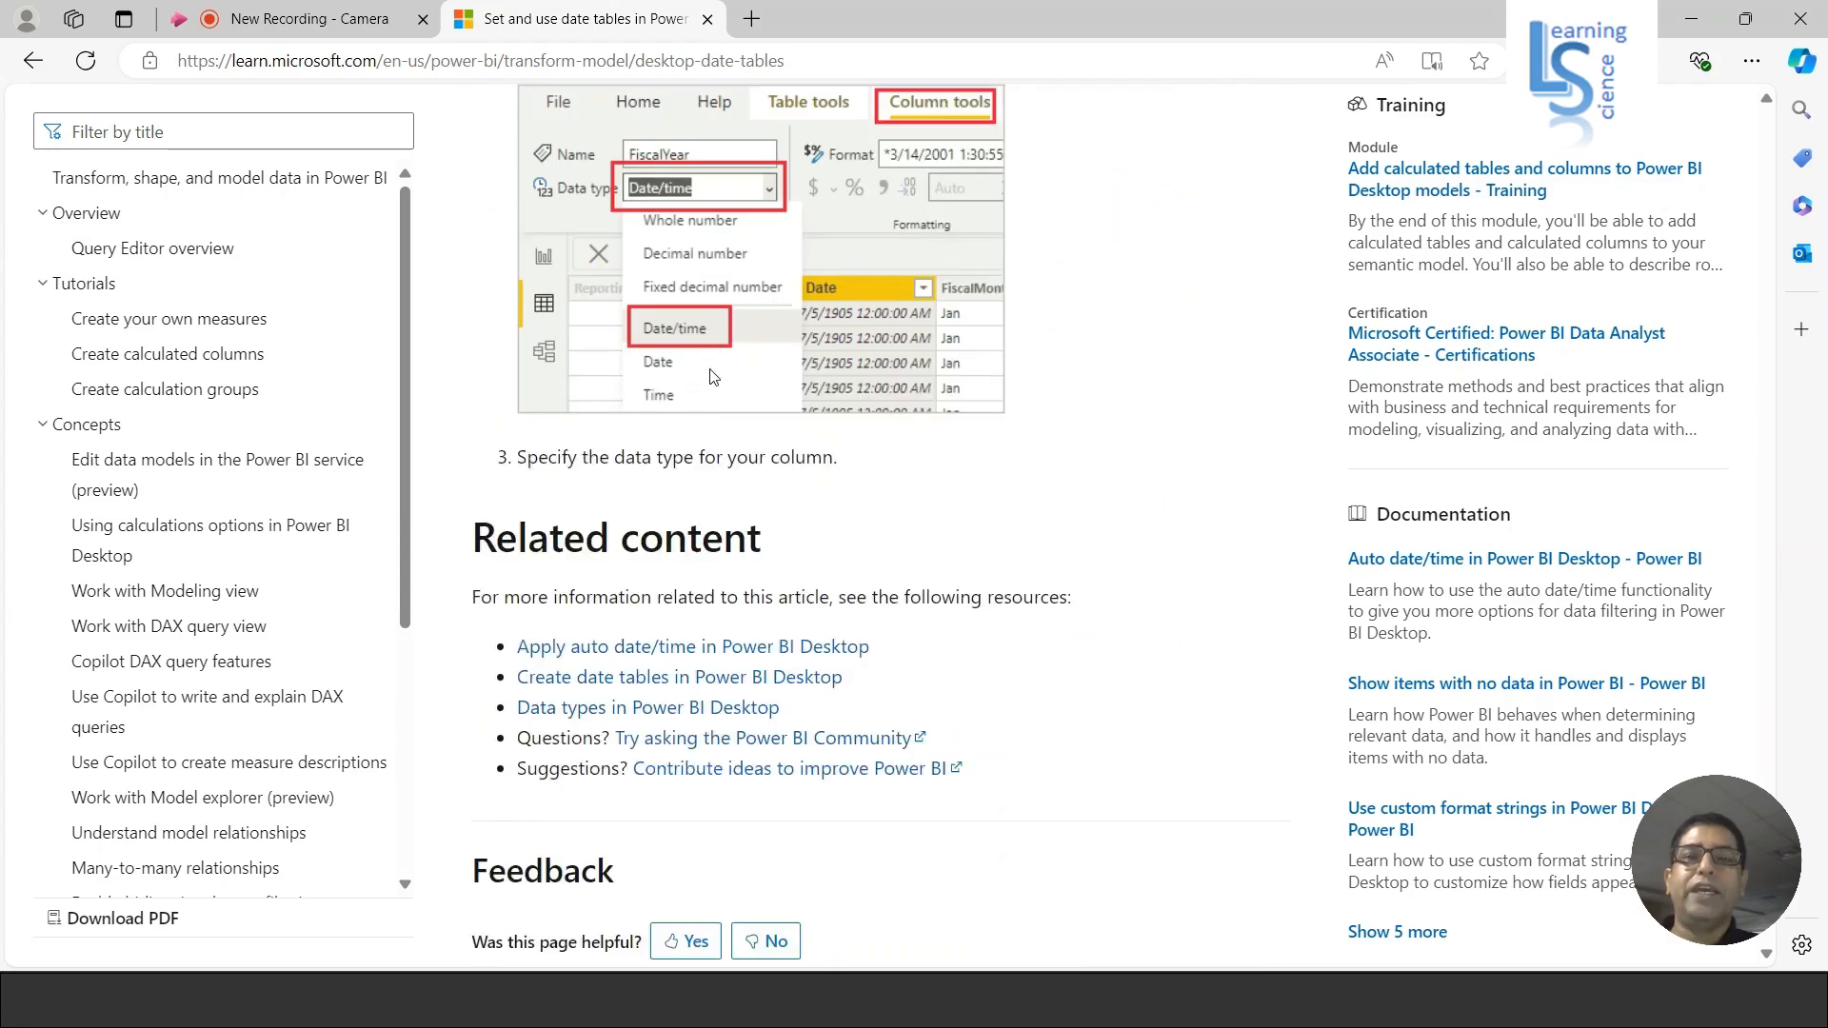
scroll(711, 376, "down", 3)
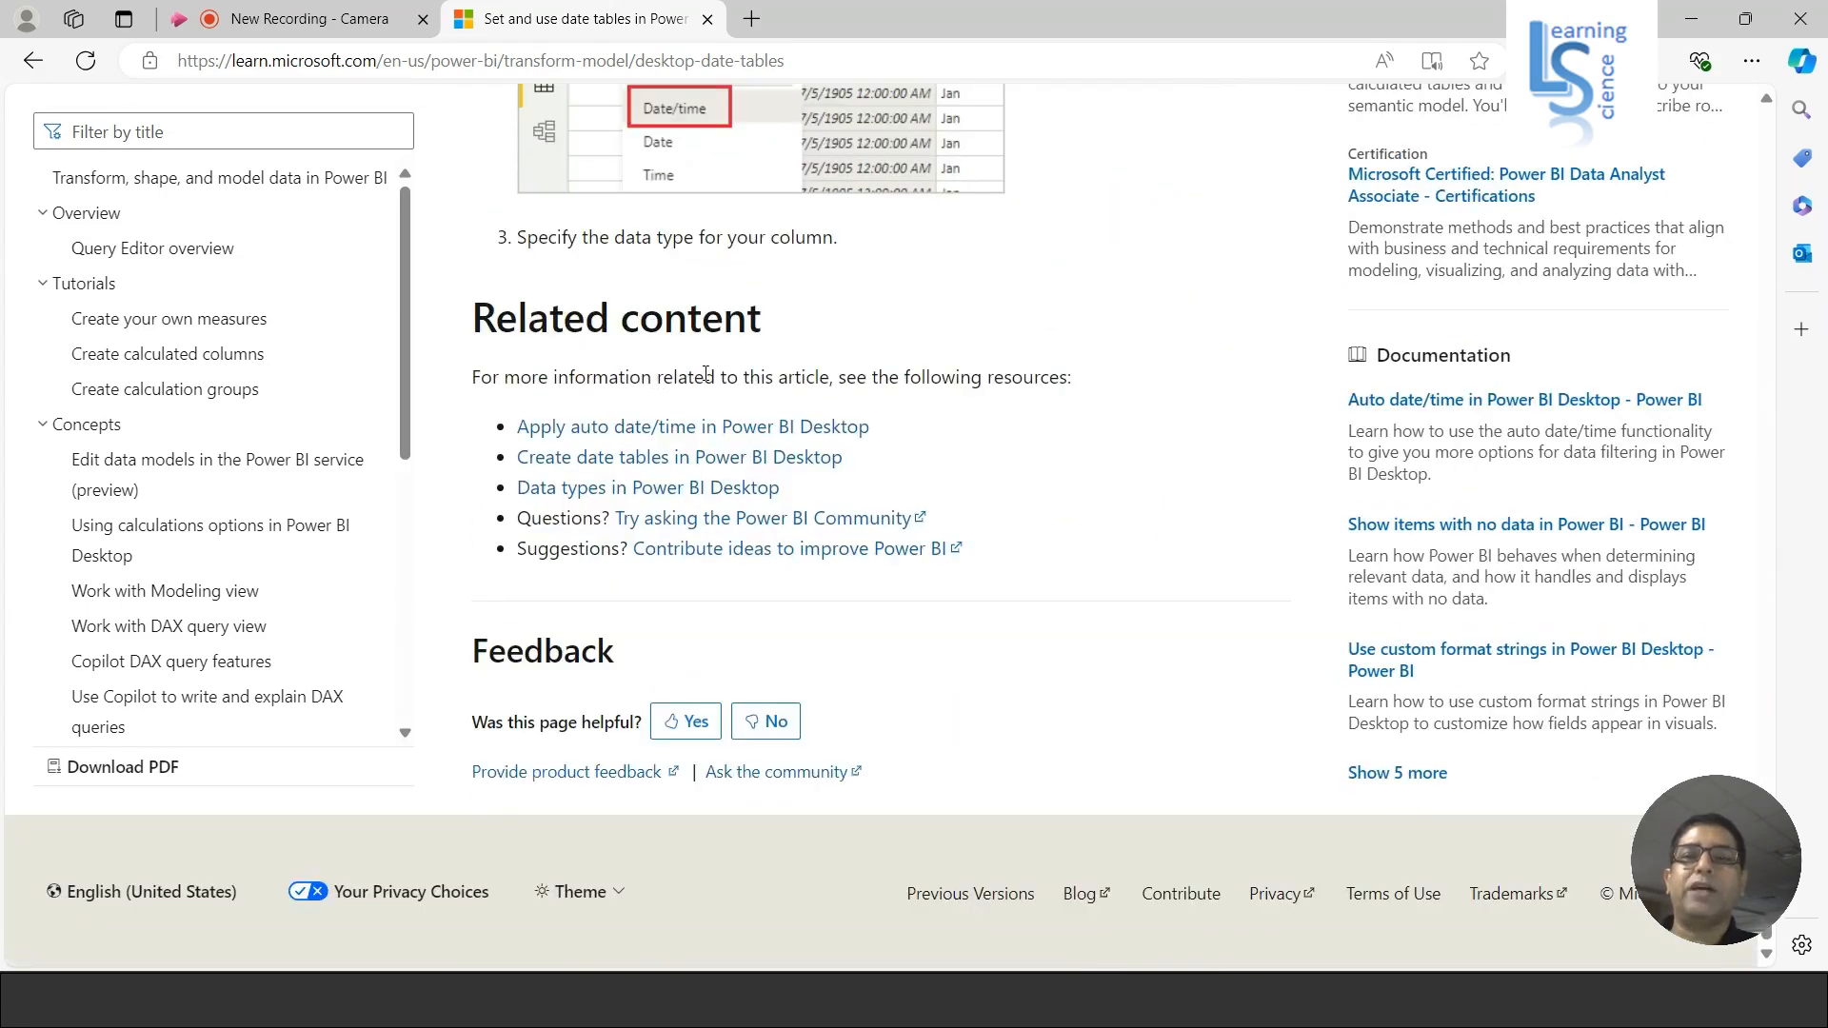
scroll(708, 371, "up", 20)
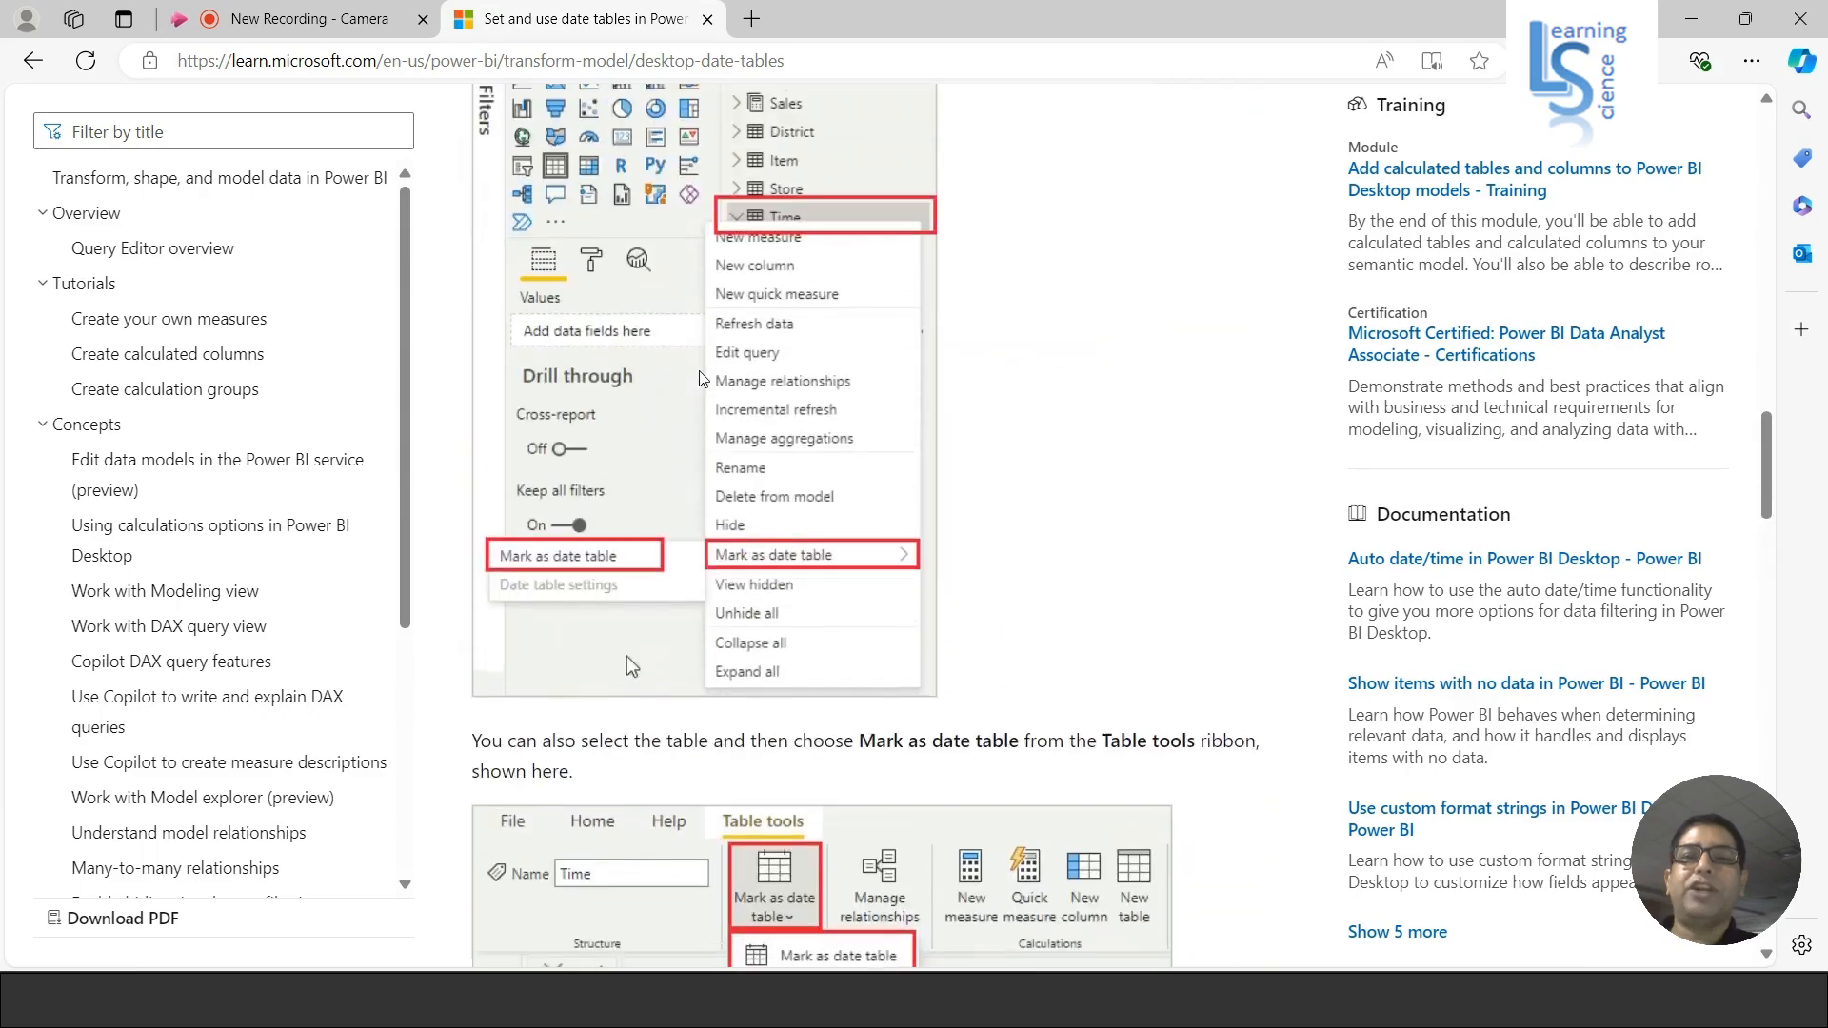
scroll(702, 378, "up", 15)
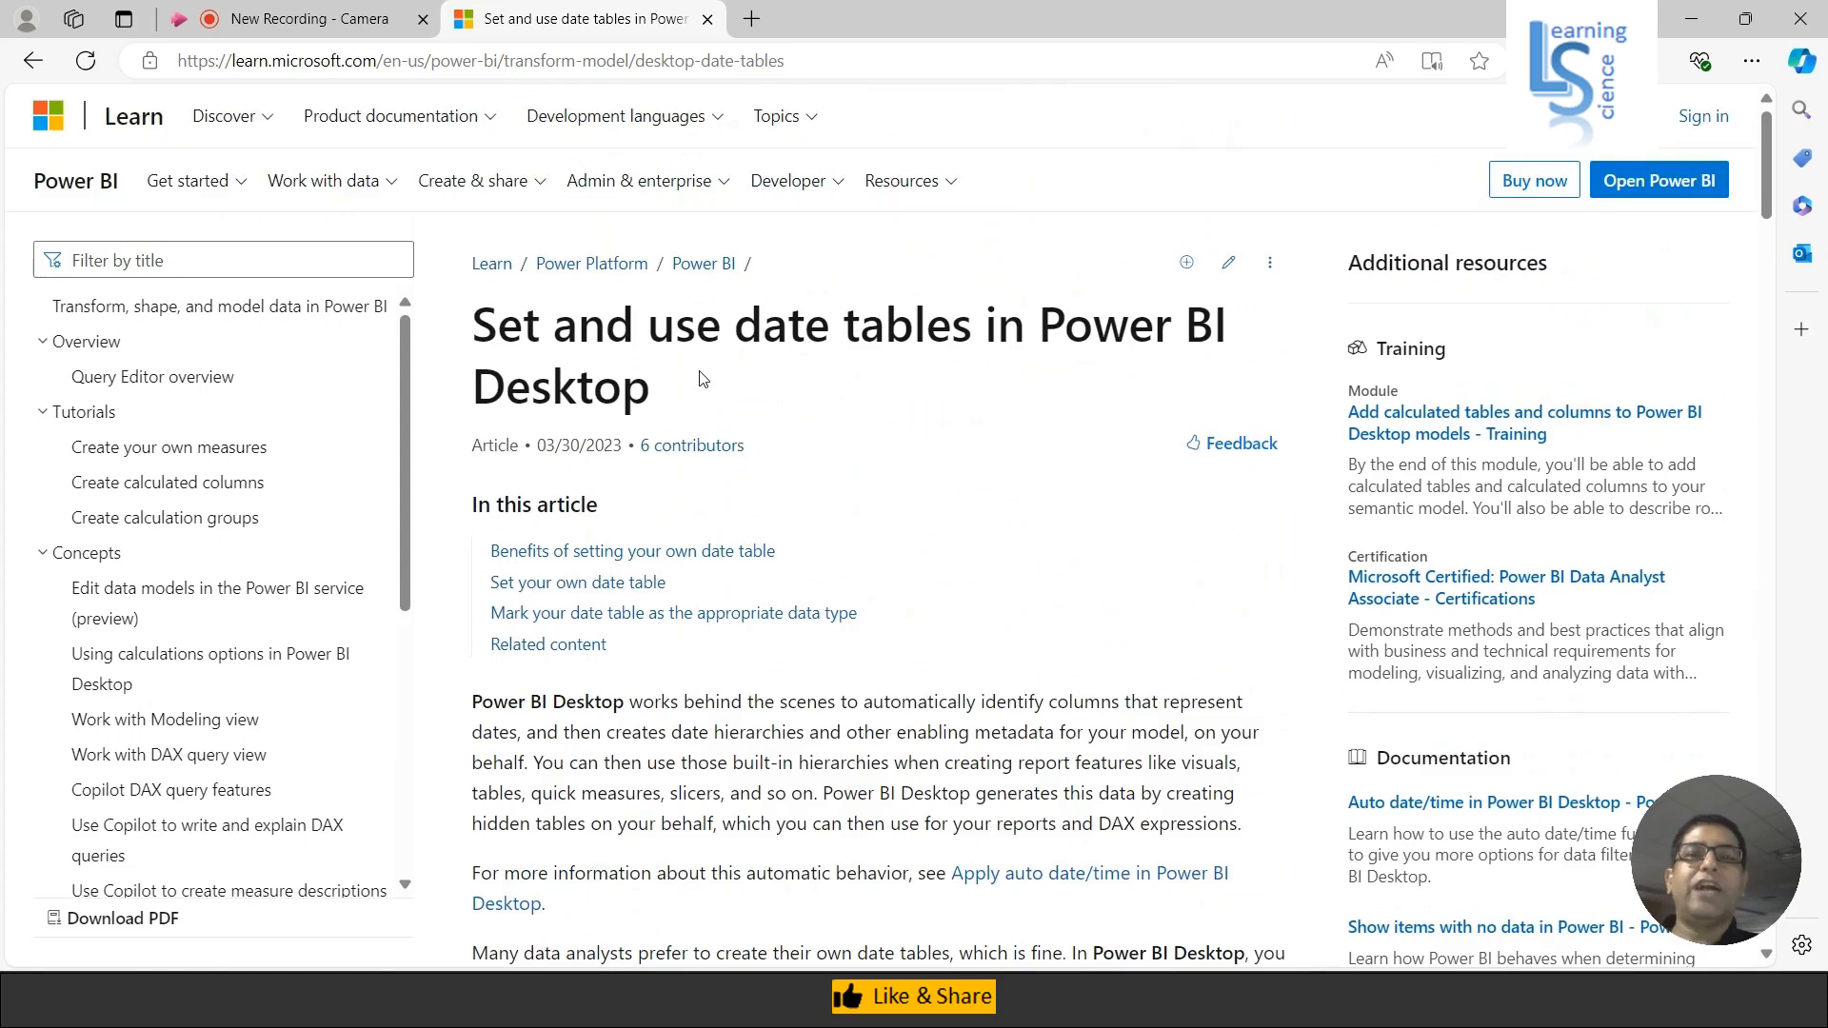